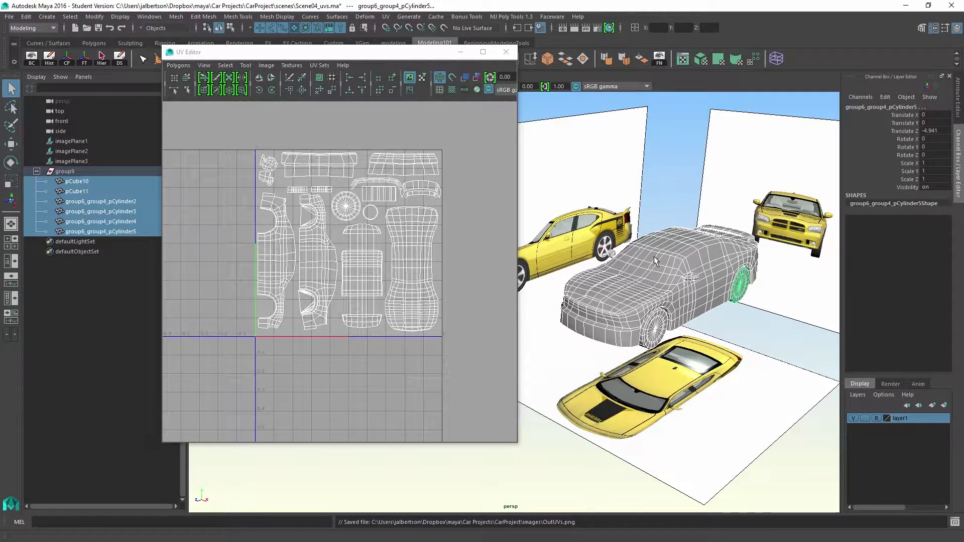
- Hide the reference image layer layer1, close the UV Editor and frame the car in the perspective view
{"action": "right_click_drag", "start_coordinate": [654, 256], "coordinate": [696, 227]}
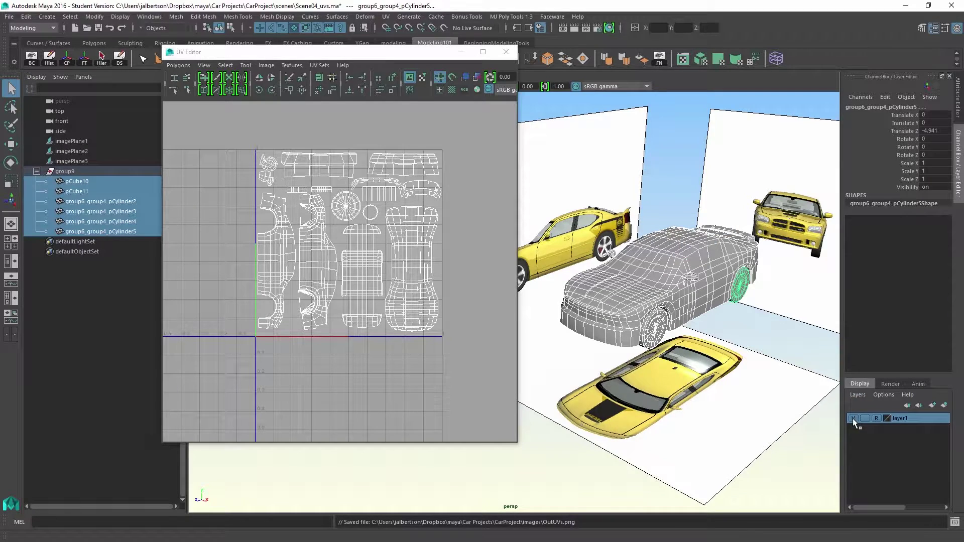
{"action": "left_click", "coordinate": [852, 417]}
{"action": "left_click", "coordinate": [505, 53]}
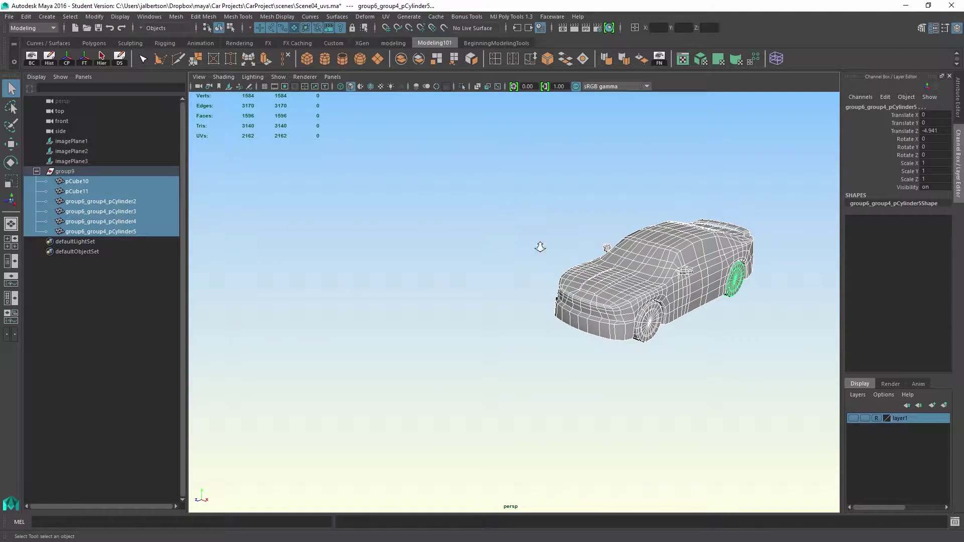
{"action": "key", "text": "f"}
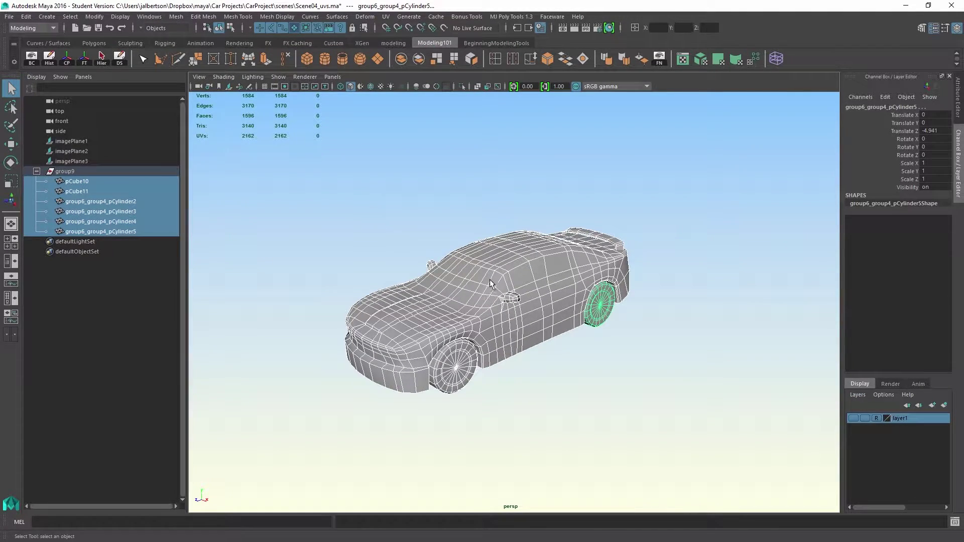
- Assign a new Blinn material to all selected car parts and open the material's attributes
{"action": "right_click_drag", "start_coordinate": [504, 242], "coordinate": [505, 275]}
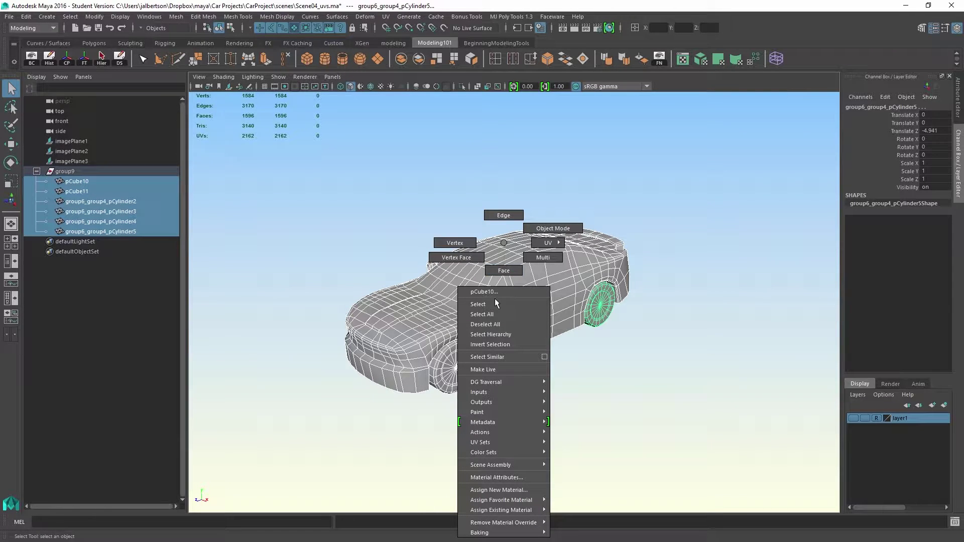
{"action": "left_click", "coordinate": [507, 490]}
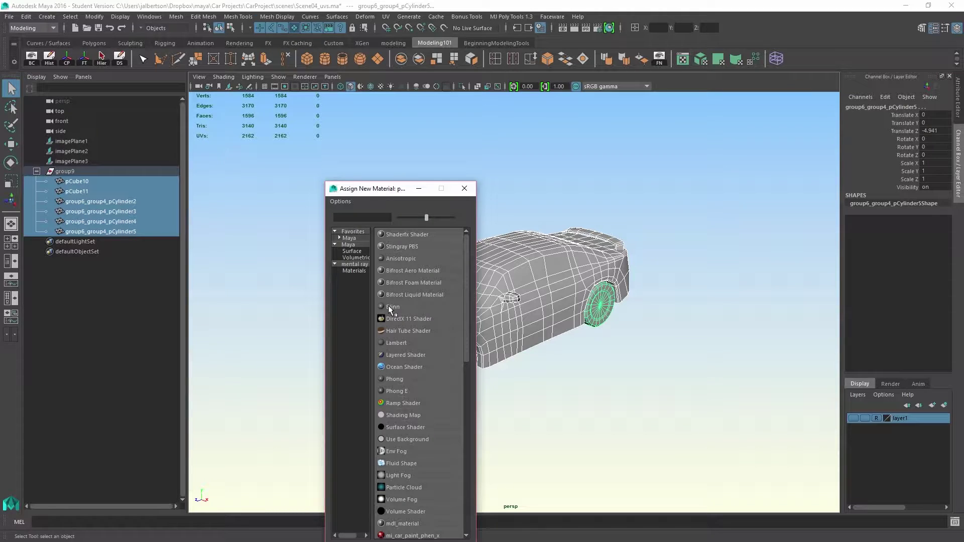
{"action": "left_click", "coordinate": [390, 307]}
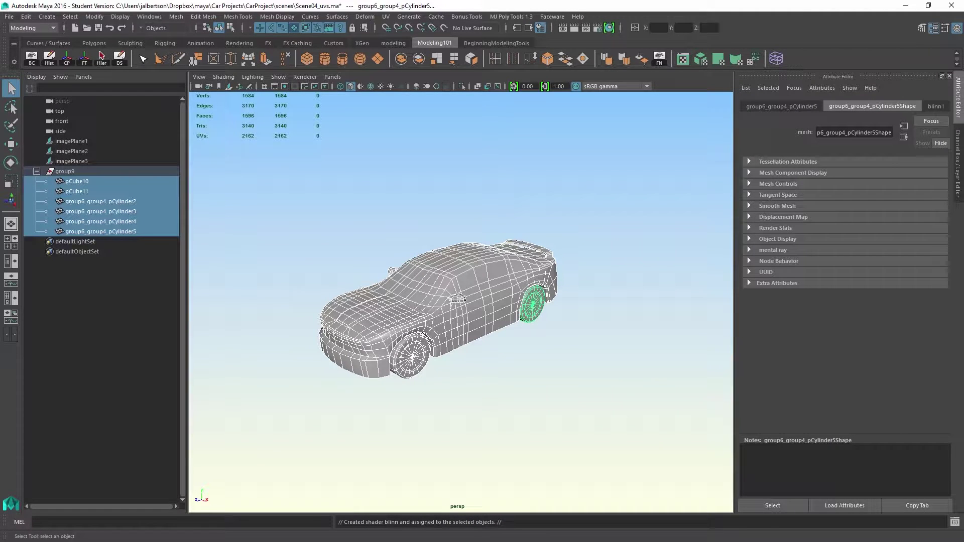
{"action": "left_click", "coordinate": [935, 106]}
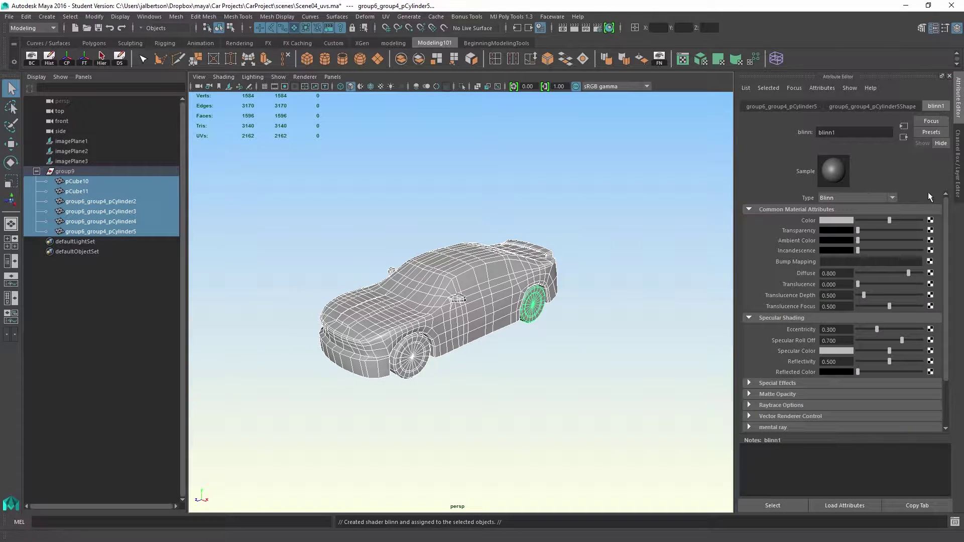
{"action": "left_click_drag", "start_coordinate": [468, 267], "coordinate": [504, 273], "text": "alt"}
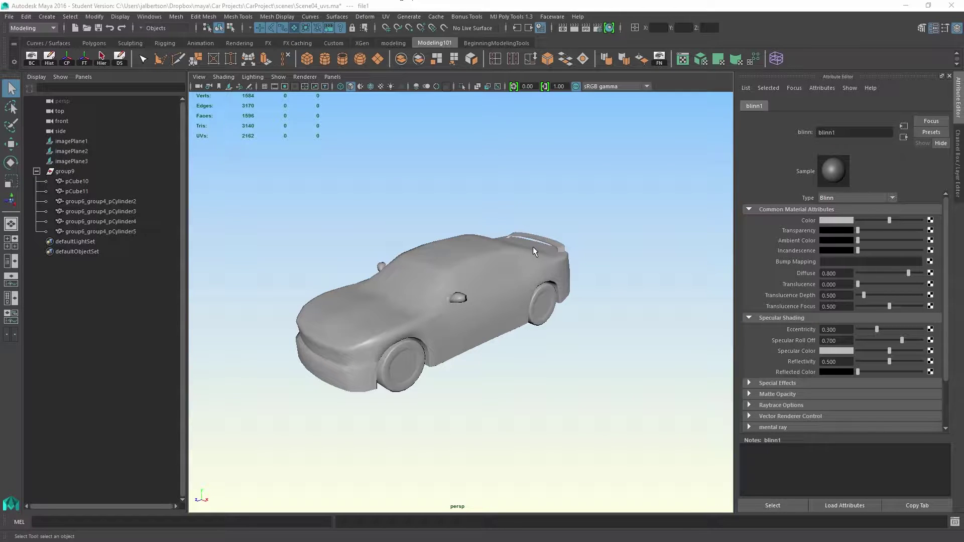
- Select the car body and connect a File texture to the Color attribute of blinn1
{"action": "scroll", "coordinate": [575, 267], "scroll_direction": "up", "scroll_amount": 3}
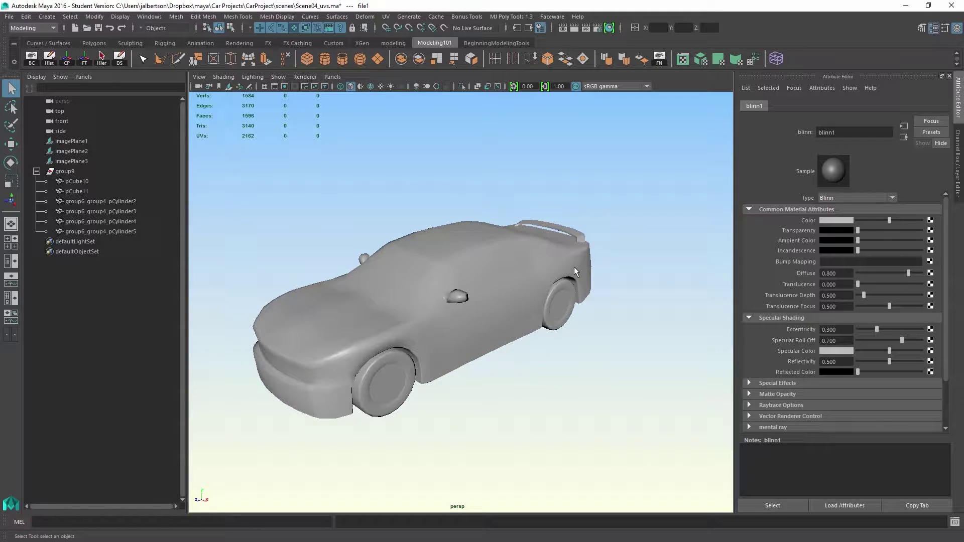
{"action": "middle_click_drag", "start_coordinate": [574, 266], "coordinate": [609, 262], "text": "alt"}
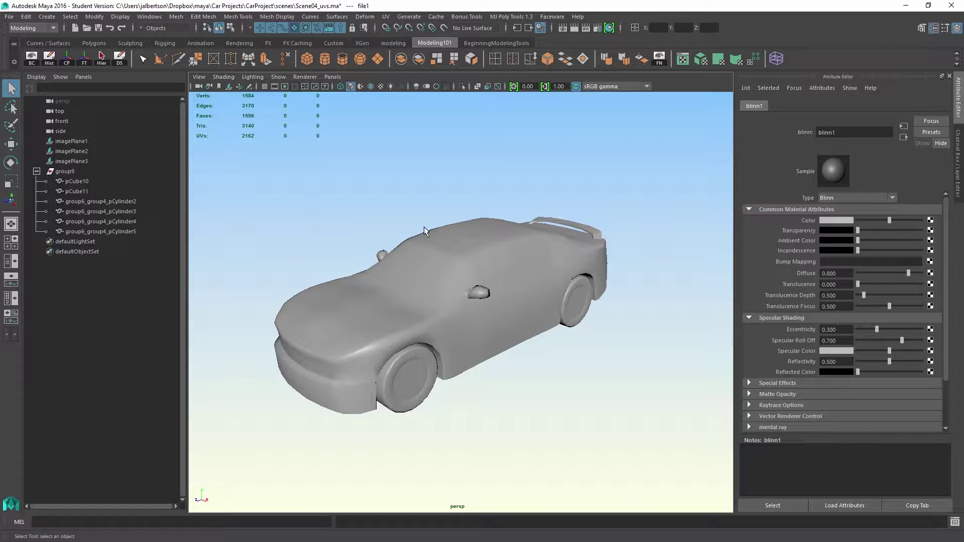
{"action": "mouse_move", "coordinate": [424, 231]}
{"action": "left_mouse_down", "text": "alt"}
{"action": "mouse_move", "coordinate": [398, 217]}
{"action": "mouse_move", "coordinate": [418, 227]}
{"action": "left_mouse_up", "text": "alt"}
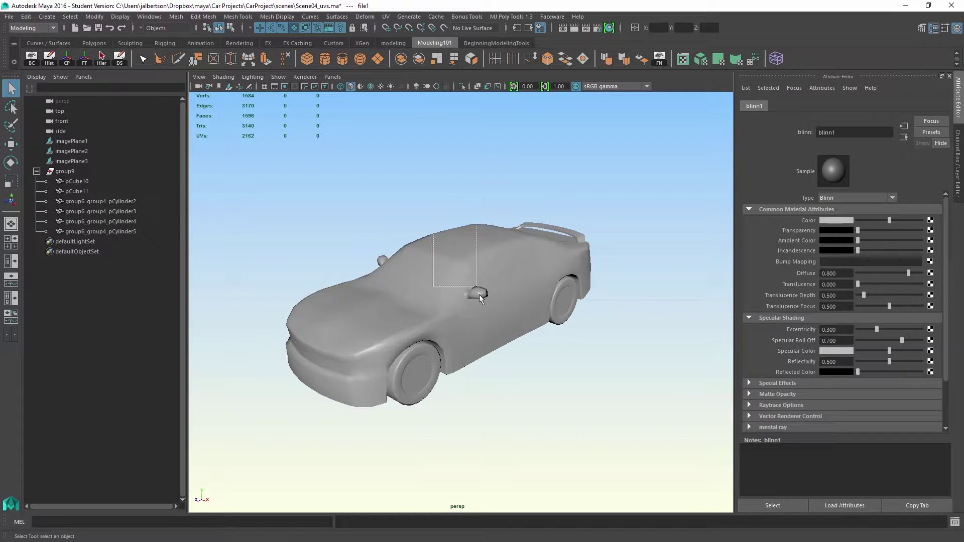
{"action": "left_click_drag", "start_coordinate": [479, 297], "coordinate": [478, 295]}
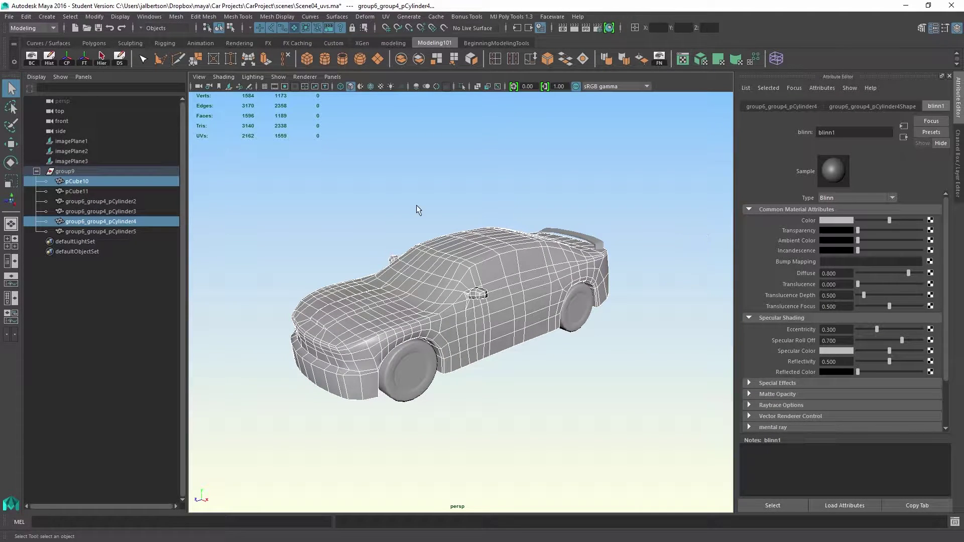
{"action": "left_click_drag", "start_coordinate": [428, 235], "coordinate": [438, 212], "text": "alt"}
{"action": "left_click", "coordinate": [930, 220]}
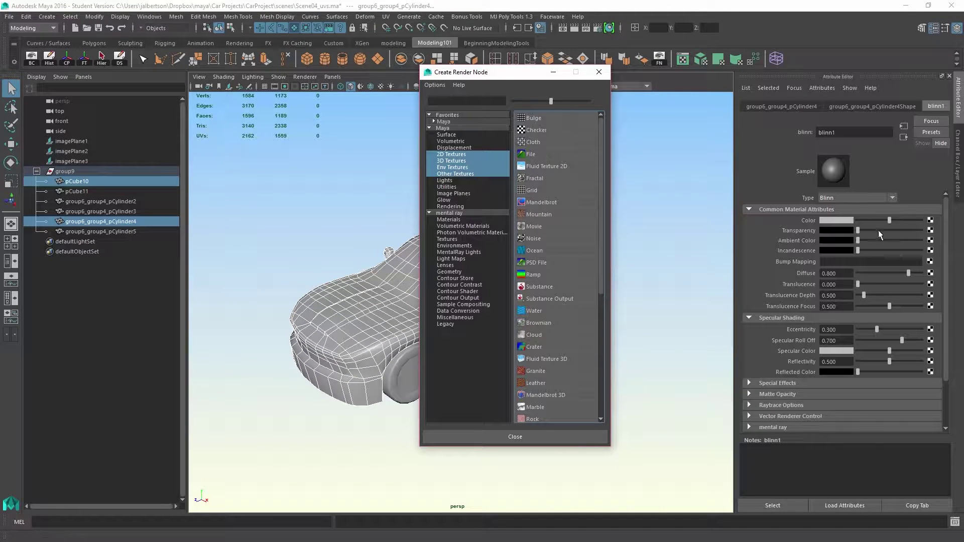
{"action": "left_click", "coordinate": [599, 72]}
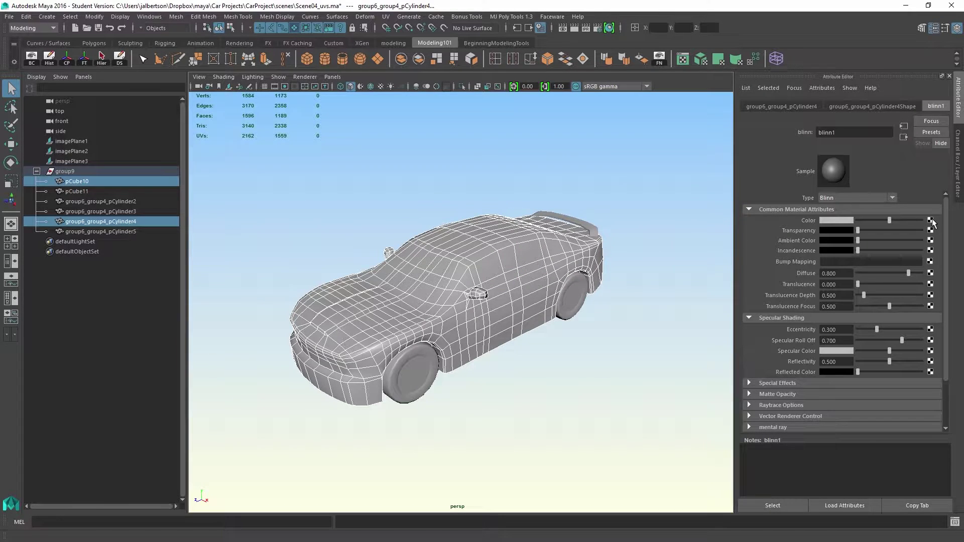
{"action": "left_click", "coordinate": [930, 220]}
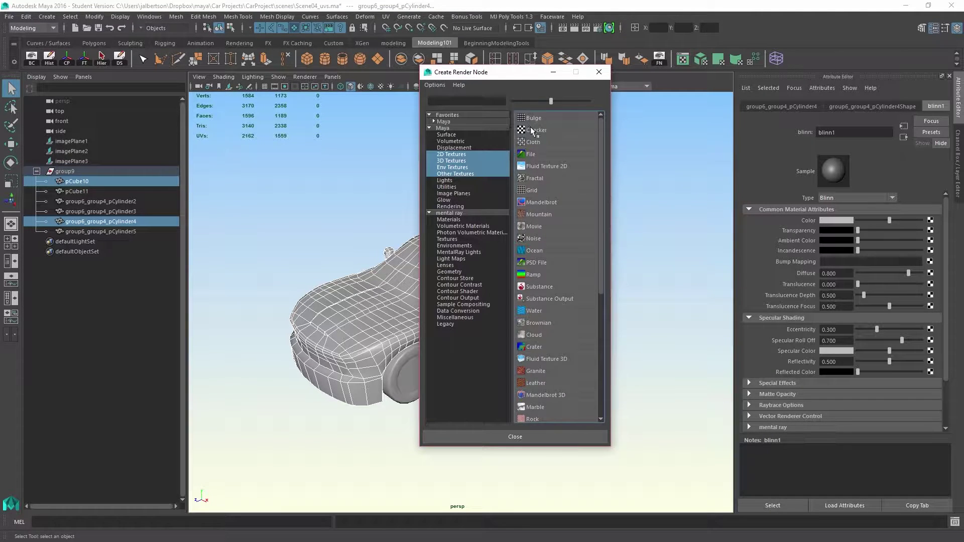
{"action": "left_click_drag", "start_coordinate": [532, 74], "coordinate": [583, 92]}
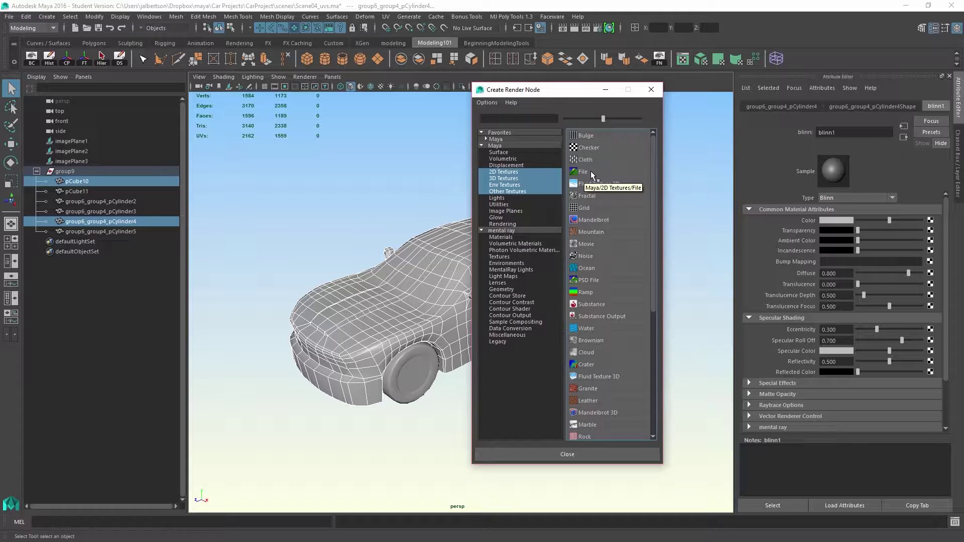
{"action": "left_click", "coordinate": [593, 172]}
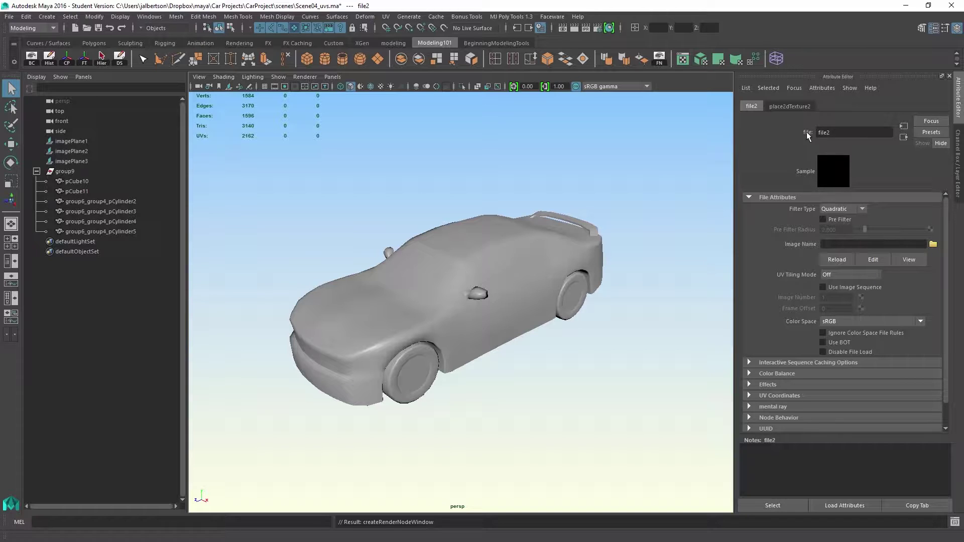
- Load the image UVTextureChecker2048 from the maya folder into the file texture
{"action": "left_click", "coordinate": [934, 244]}
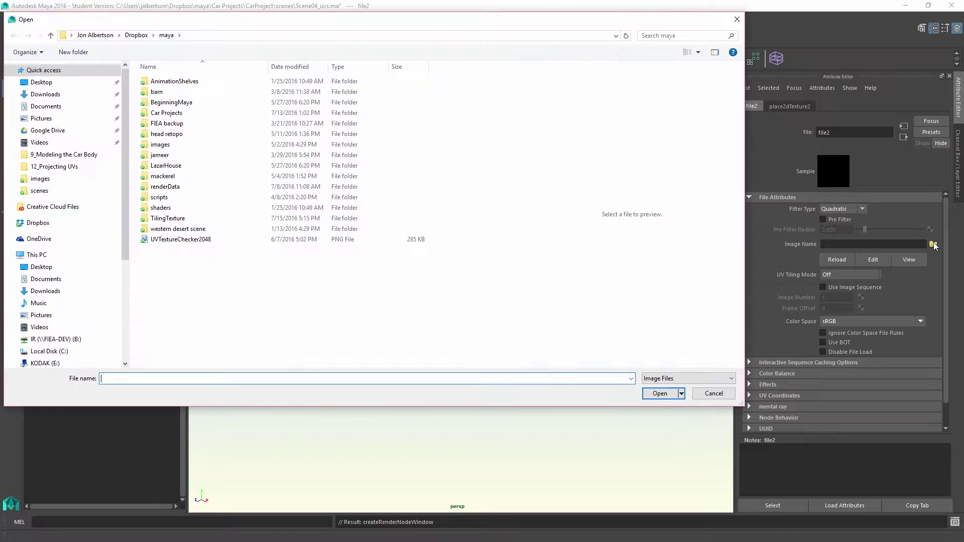
{"action": "left_click", "coordinate": [177, 239]}
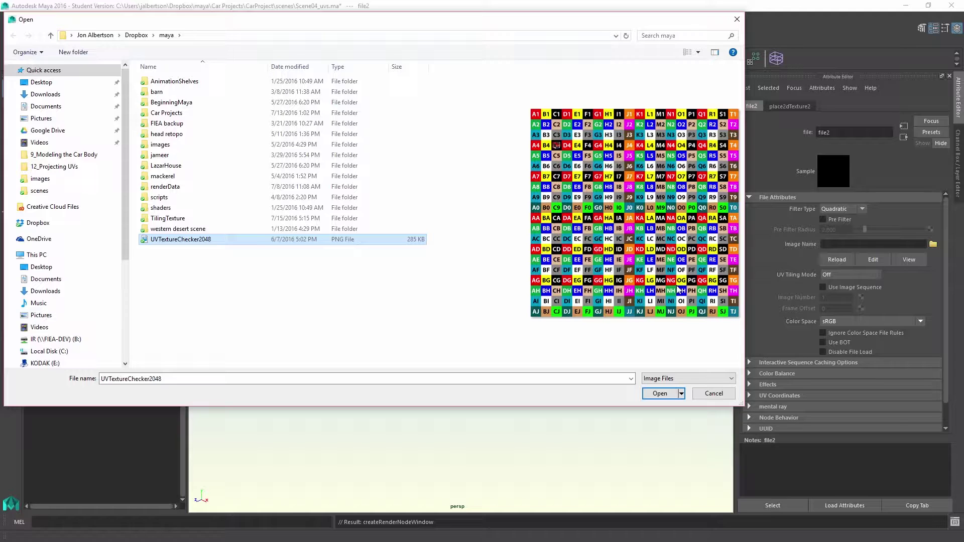
{"action": "left_click", "coordinate": [665, 395]}
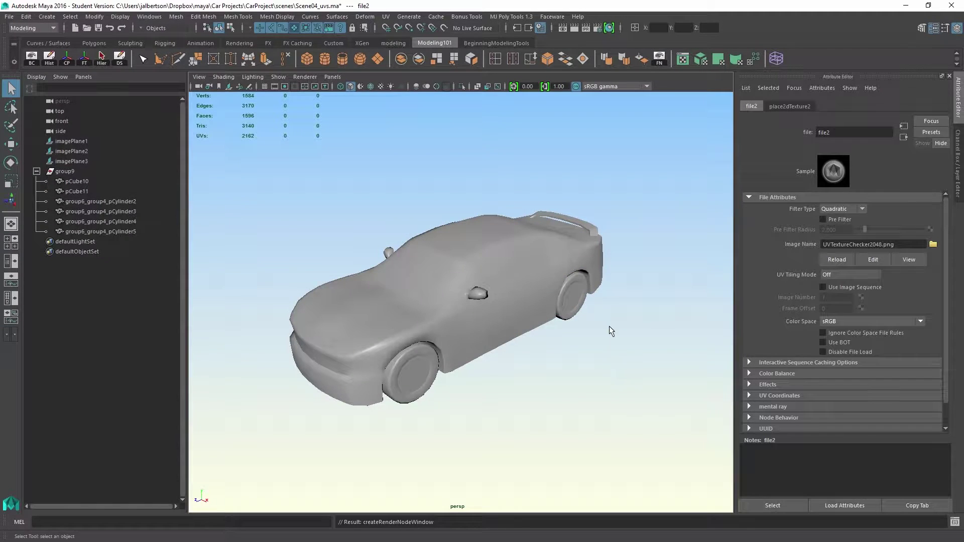
- Turn on textured display in the perspective view and inspect the checker pattern on the car
{"action": "left_click_drag", "start_coordinate": [610, 327], "coordinate": [627, 326], "text": "alt"}
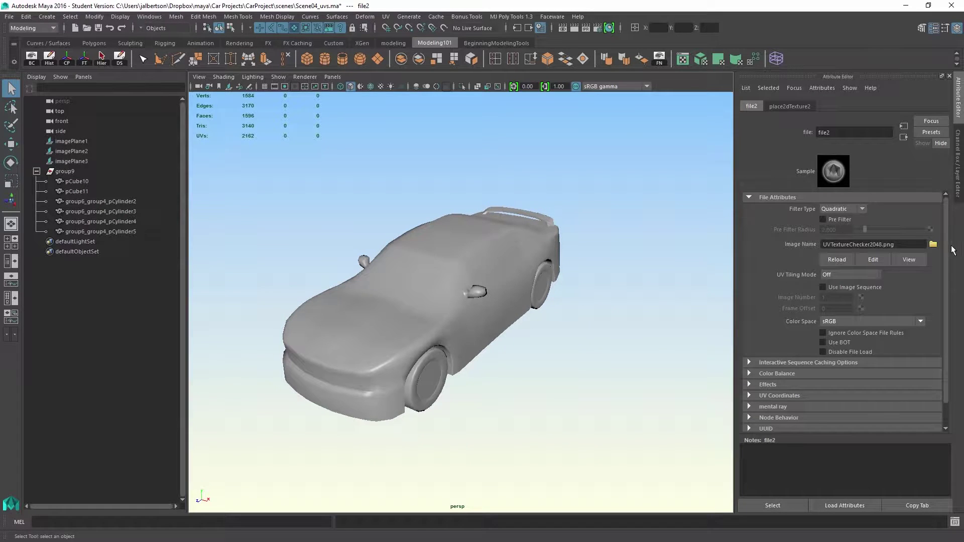
{"action": "left_click_drag", "start_coordinate": [655, 234], "coordinate": [625, 221], "text": "alt"}
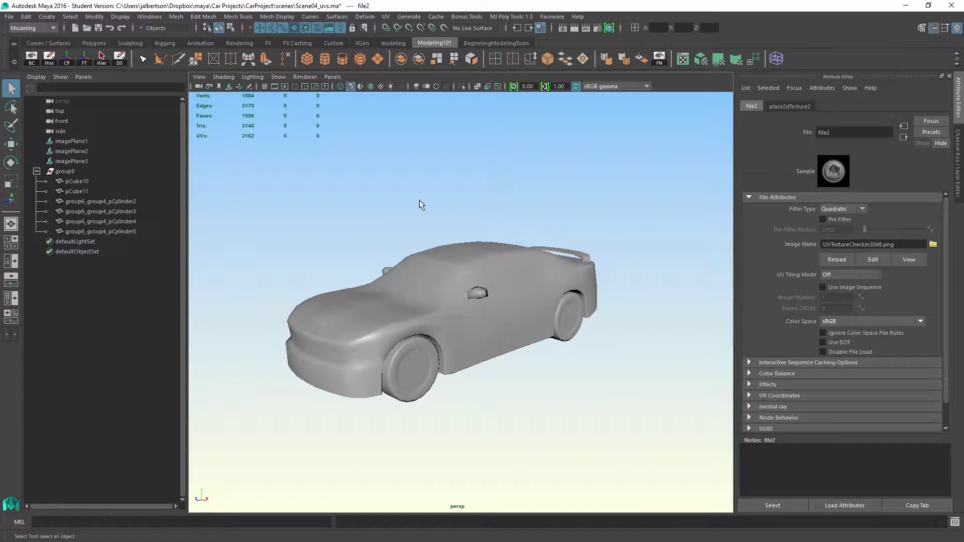
{"action": "left_click", "coordinate": [382, 87]}
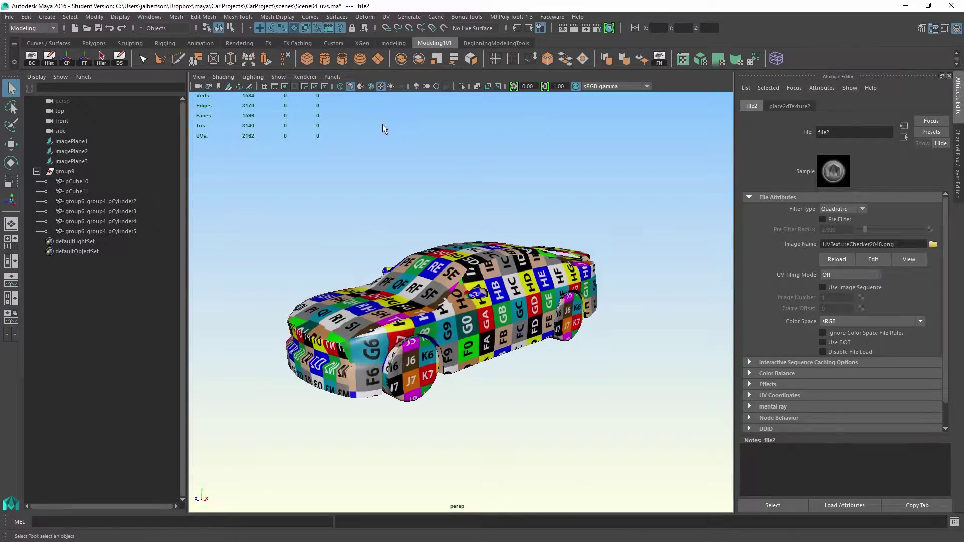
{"action": "left_click_drag", "start_coordinate": [383, 127], "coordinate": [321, 143], "text": "alt"}
{"action": "left_click_drag", "start_coordinate": [350, 222], "coordinate": [509, 277], "text": "alt"}
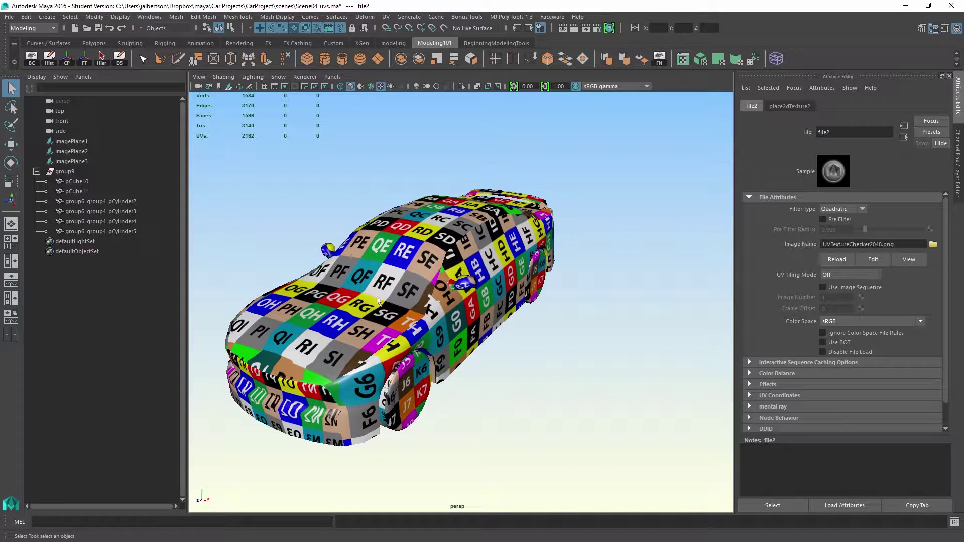
- Open the UV Editor with the whole car selected and place its window beside the car
{"action": "left_click", "coordinate": [684, 58]}
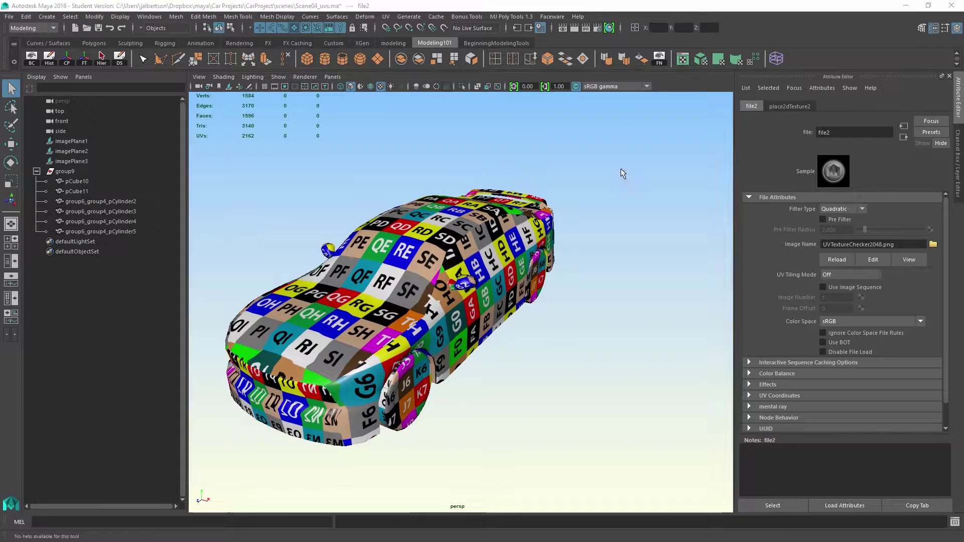
{"action": "left_click_drag", "start_coordinate": [597, 247], "coordinate": [551, 228]}
{"action": "left_click_drag", "start_coordinate": [306, 57], "coordinate": [731, 75]}
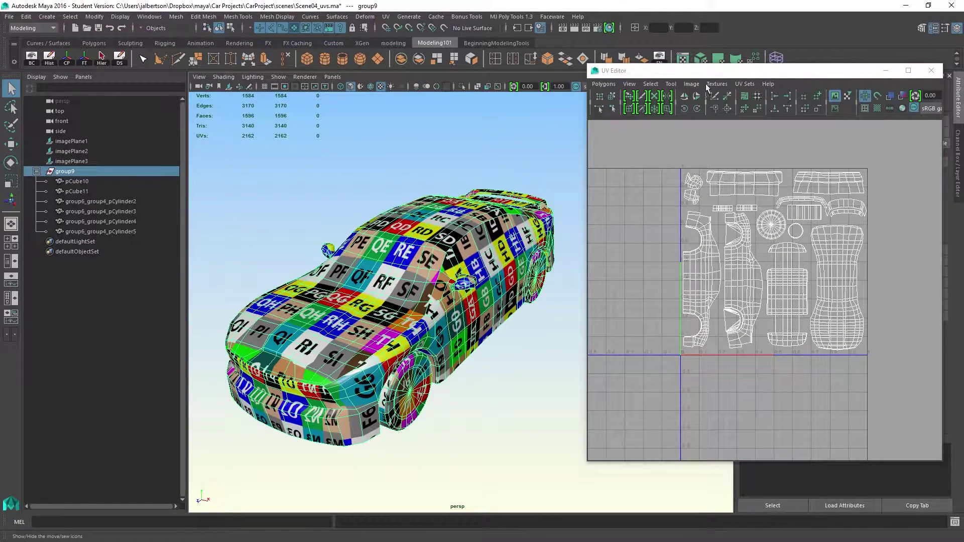
- Select the car body pCube10 and show the checker image dimmed behind its UVs
{"action": "left_click", "coordinate": [691, 84]}
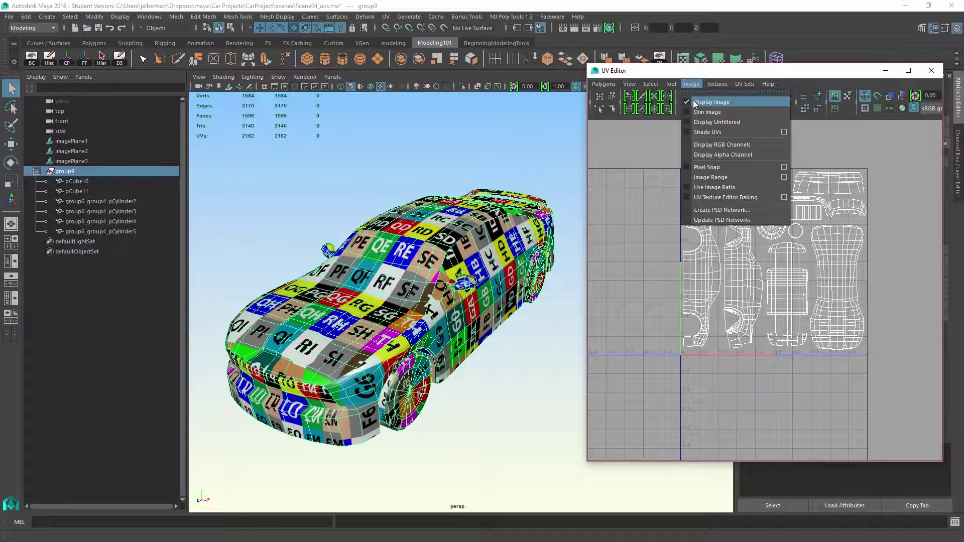
{"action": "left_click", "coordinate": [688, 101]}
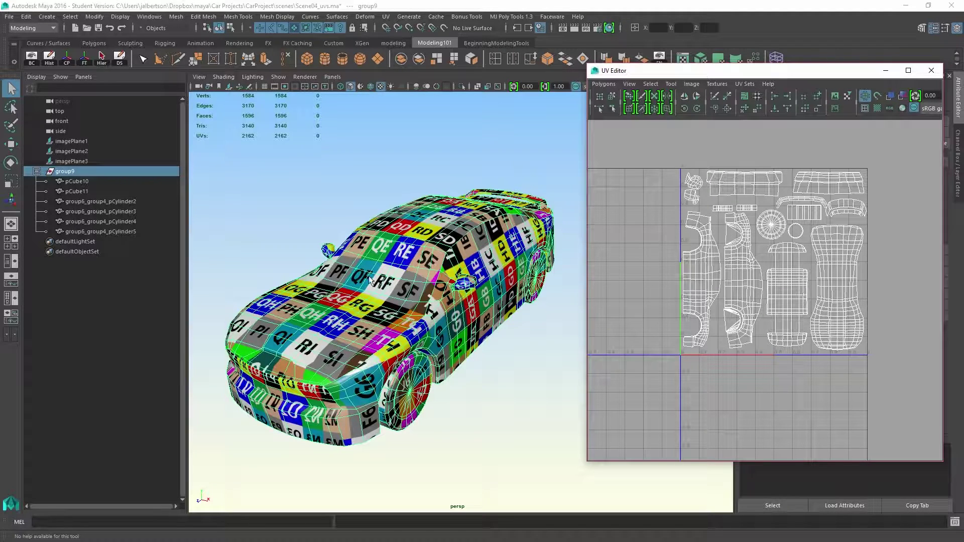
{"action": "left_click_drag", "start_coordinate": [371, 281], "coordinate": [438, 283]}
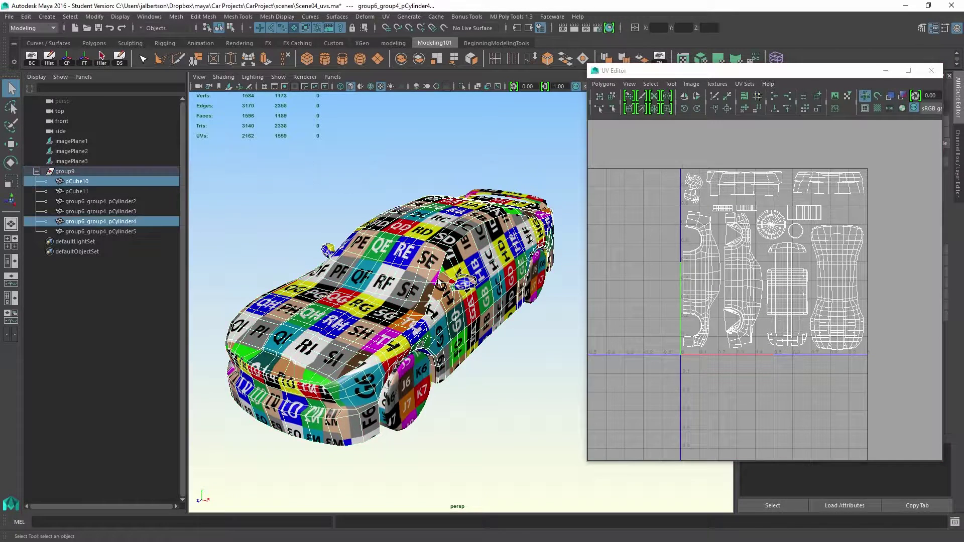
{"action": "left_click", "coordinate": [691, 84]}
{"action": "left_click", "coordinate": [691, 102]}
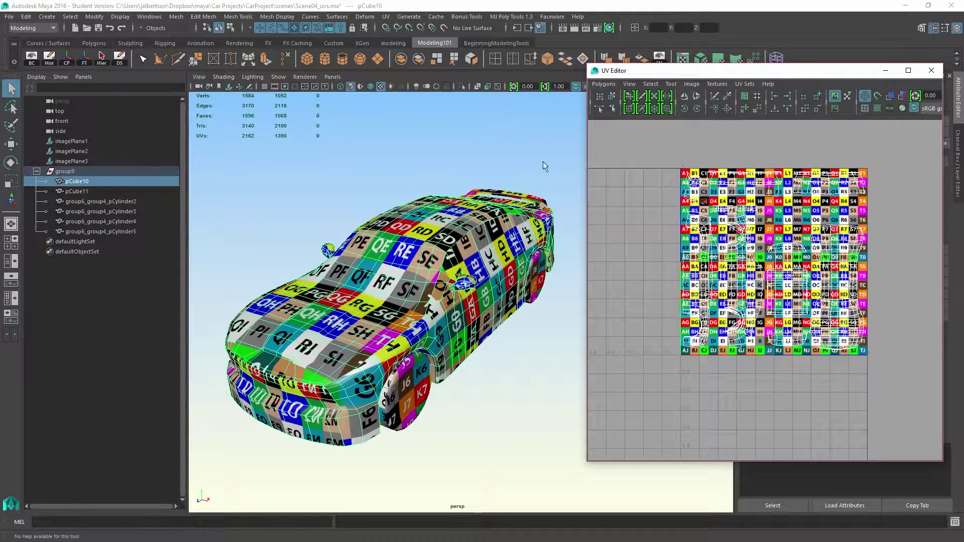
{"action": "left_click", "coordinate": [691, 84]}
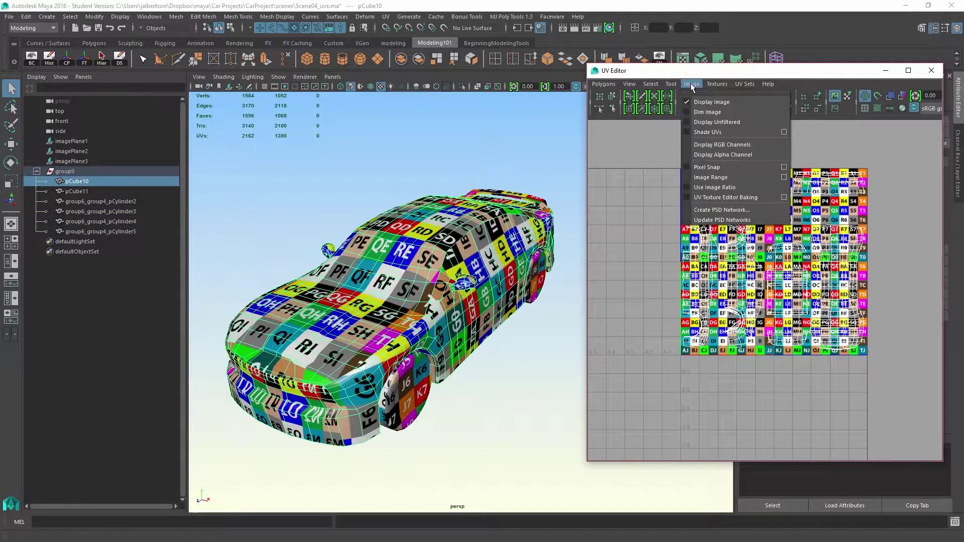
{"action": "left_click", "coordinate": [688, 112]}
- Switch the UV Editor to UV selection and select UVs in the upper part of the shells beside the long hood-shaped shell
{"action": "right_click", "coordinate": [767, 209]}
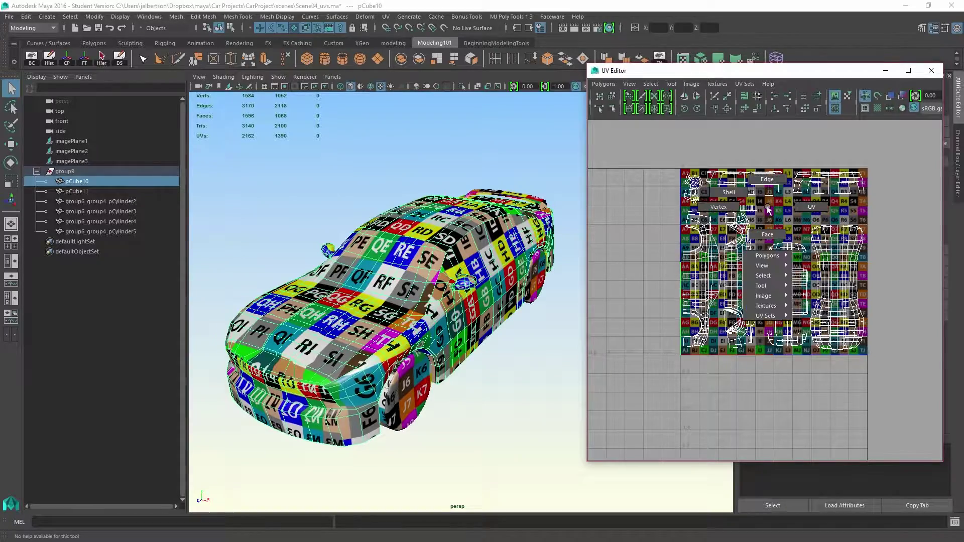
{"action": "right_click_drag", "start_coordinate": [766, 205], "coordinate": [790, 208]}
{"action": "left_click_drag", "start_coordinate": [771, 243], "coordinate": [805, 274]}
- Examine the checker squares on the car's front, side and rear for stretching, size differences and flipped letters
{"action": "right_click_drag", "start_coordinate": [427, 314], "coordinate": [456, 315], "text": "alt"}
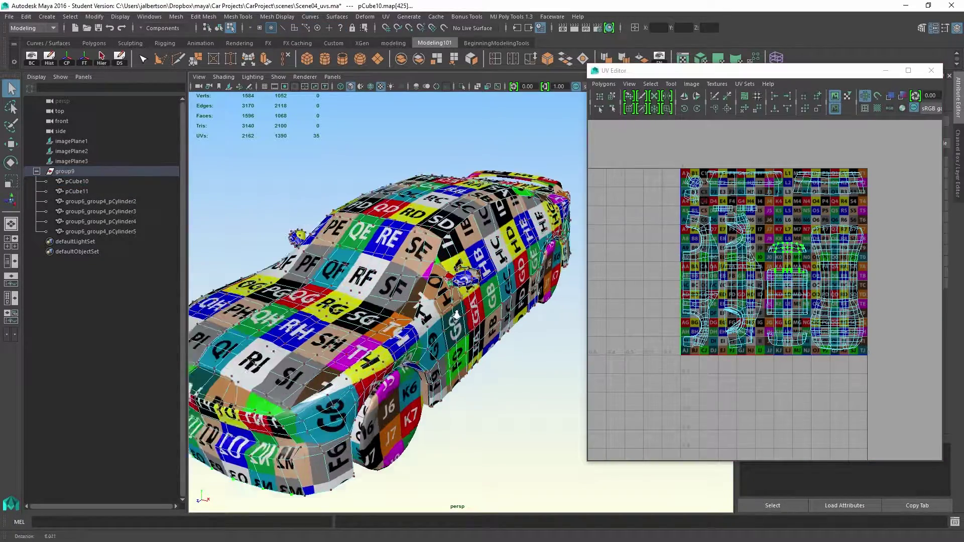
{"action": "mouse_move", "coordinate": [457, 315]}
{"action": "left_mouse_down", "text": "alt"}
{"action": "mouse_move", "coordinate": [372, 287]}
{"action": "mouse_move", "coordinate": [466, 333]}
{"action": "mouse_move", "coordinate": [454, 326]}
{"action": "mouse_move", "coordinate": [447, 341]}
{"action": "mouse_move", "coordinate": [465, 255]}
{"action": "mouse_move", "coordinate": [502, 306]}
{"action": "mouse_move", "coordinate": [527, 308]}
{"action": "mouse_move", "coordinate": [491, 327]}
{"action": "mouse_move", "coordinate": [447, 327]}
{"action": "left_mouse_up", "text": "alt"}
{"action": "right_click_drag", "start_coordinate": [447, 327], "coordinate": [366, 322], "text": "alt"}
{"action": "left_click_drag", "start_coordinate": [365, 322], "coordinate": [342, 256], "text": "alt"}
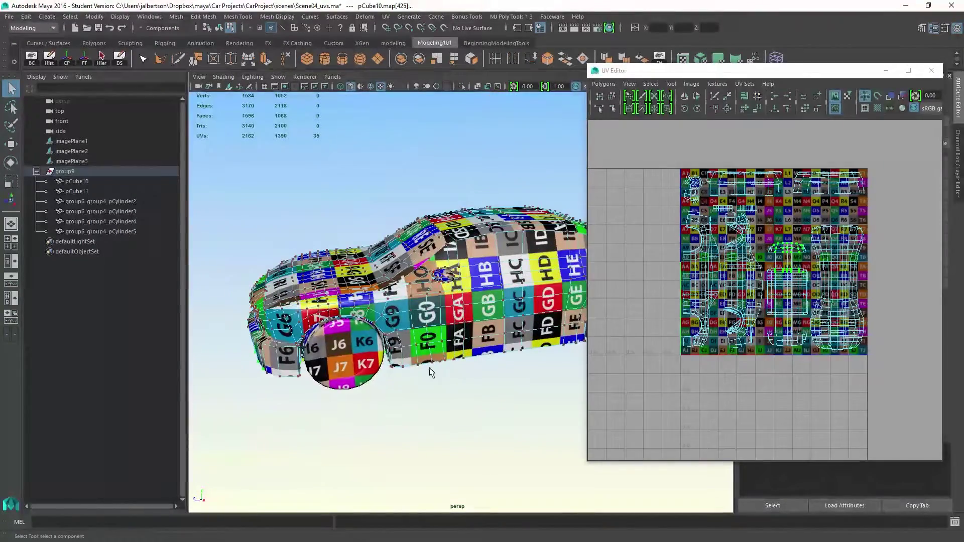
{"action": "left_click_drag", "start_coordinate": [429, 368], "coordinate": [316, 343], "text": "alt"}
{"action": "left_click_drag", "start_coordinate": [487, 355], "coordinate": [453, 283], "text": "alt"}
- Select all UVs of the long hood, roof and trunk shell and narrow the shell slightly in width
{"action": "right_click_drag", "start_coordinate": [752, 340], "coordinate": [858, 337], "text": "alt"}
{"action": "right_click_drag", "start_coordinate": [870, 254], "coordinate": [906, 256]}
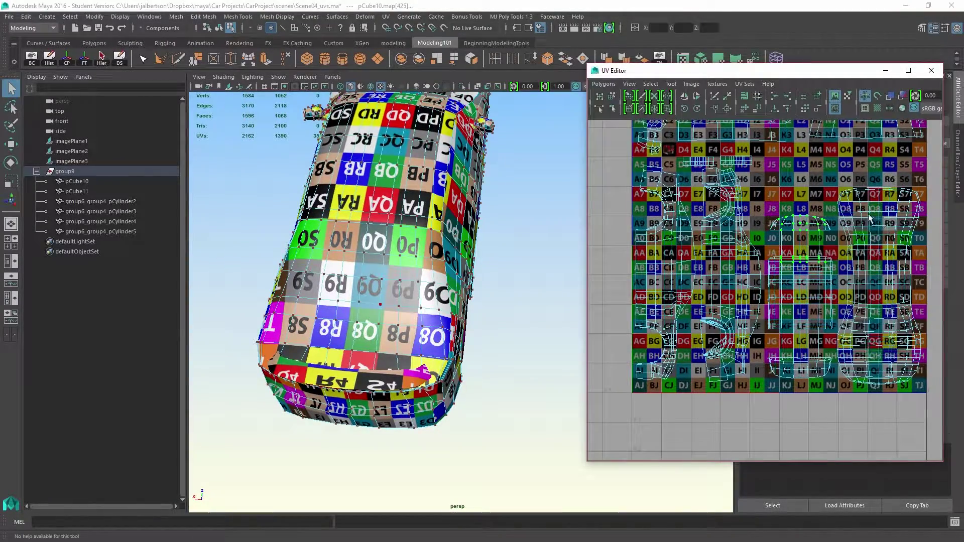
{"action": "left_click_drag", "start_coordinate": [869, 218], "coordinate": [890, 252]}
{"action": "right_click_drag", "start_coordinate": [883, 251], "coordinate": [915, 234], "text": "ctrl"}
{"action": "key", "text": "w"}
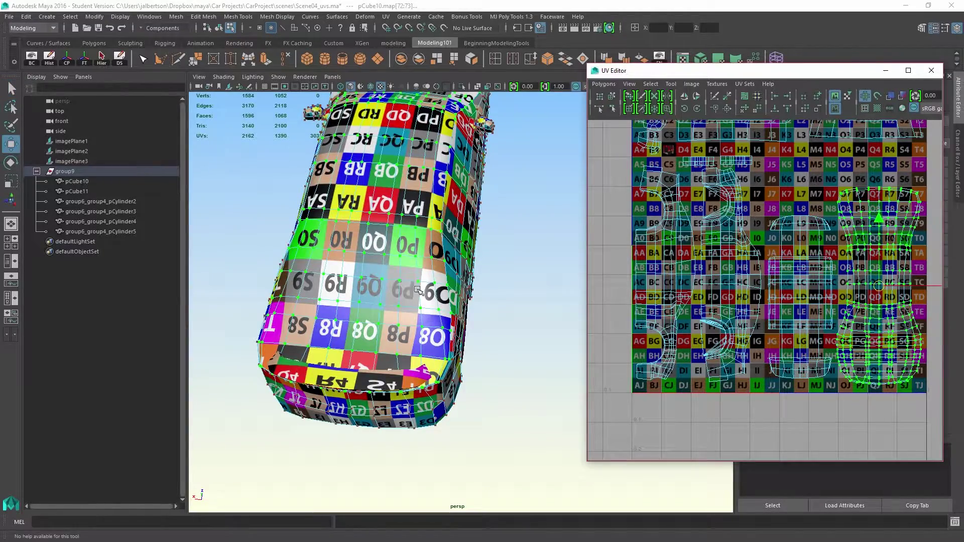
{"action": "left_click_drag", "start_coordinate": [522, 264], "coordinate": [309, 312], "text": "alt"}
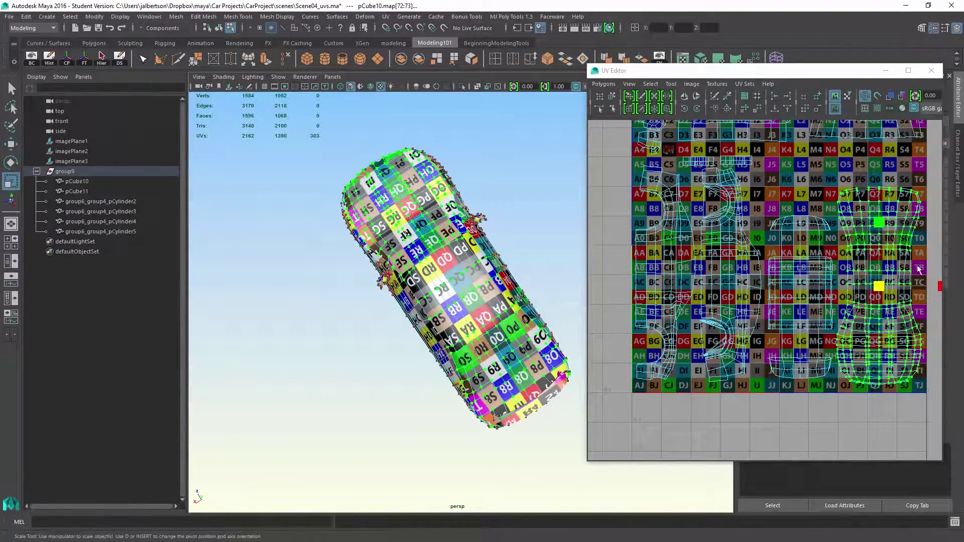
{"action": "mouse_move", "coordinate": [941, 286]}
{"action": "left_mouse_down"}
{"action": "mouse_move", "coordinate": [935, 297]}
{"action": "mouse_move", "coordinate": [925, 287]}
{"action": "left_mouse_up"}
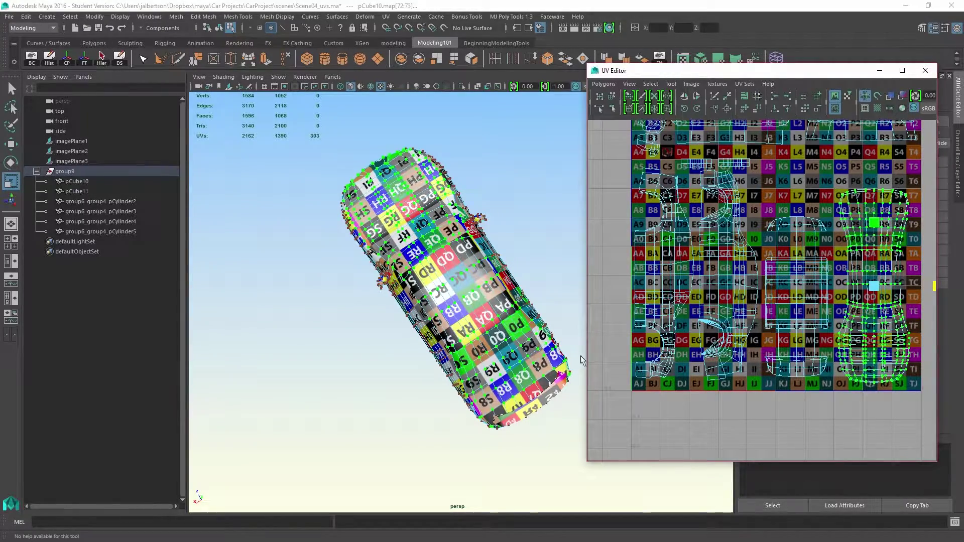
- Scale the long hood, roof and trunk shell slightly taller to even out the checker squares on the roof
{"action": "right_click_drag", "start_coordinate": [581, 356], "coordinate": [738, 381], "text": "alt"}
{"action": "left_click_drag", "start_coordinate": [251, 316], "coordinate": [402, 332], "text": "alt"}
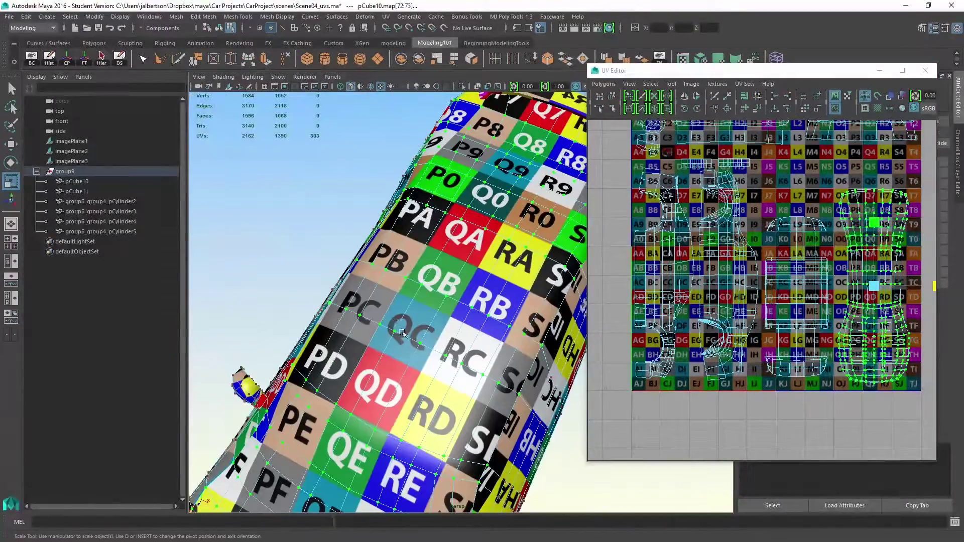
{"action": "middle_click_drag", "start_coordinate": [398, 304], "coordinate": [421, 248], "text": "alt"}
{"action": "right_click_drag", "start_coordinate": [887, 300], "coordinate": [877, 300], "text": "alt"}
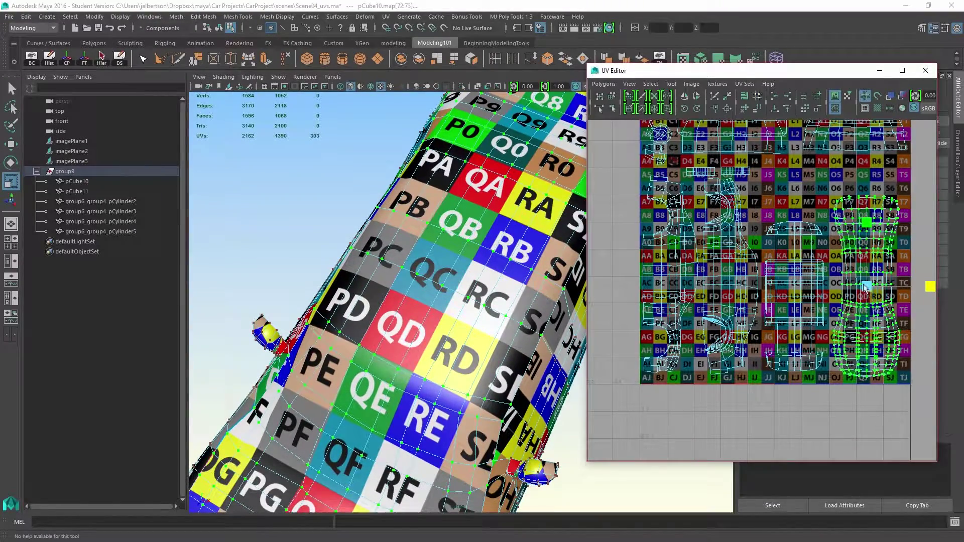
{"action": "left_click_drag", "start_coordinate": [865, 286], "coordinate": [865, 286]}
{"action": "key", "text": "ctrl+z"}
{"action": "left_click_drag", "start_coordinate": [865, 219], "coordinate": [865, 218]}
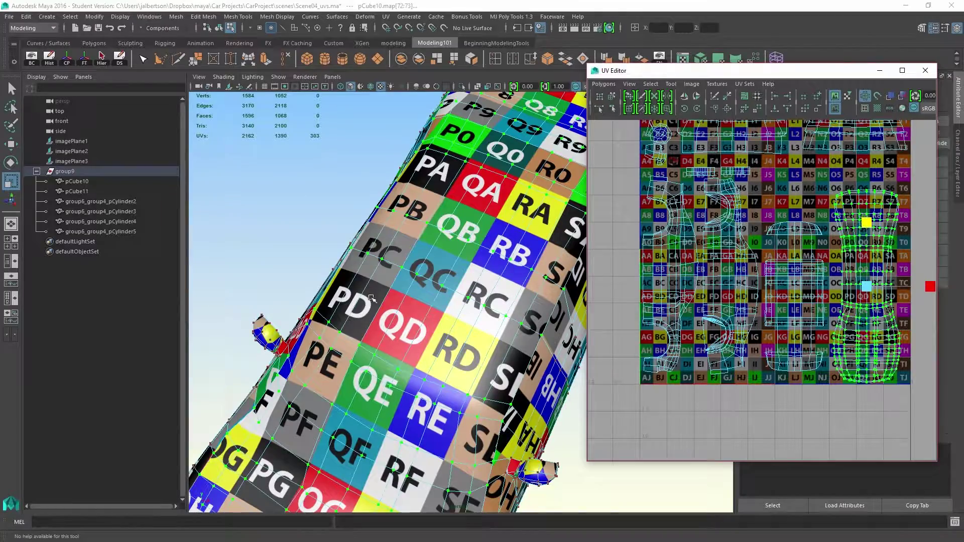
- Reduce the selection to the long shell's border UVs and scale them slightly wider
{"action": "right_click_drag", "start_coordinate": [371, 298], "coordinate": [342, 297], "text": "alt"}
{"action": "left_click_drag", "start_coordinate": [474, 335], "coordinate": [433, 256], "text": "alt"}
{"action": "right_click_drag", "start_coordinate": [501, 313], "coordinate": [513, 325], "text": "alt"}
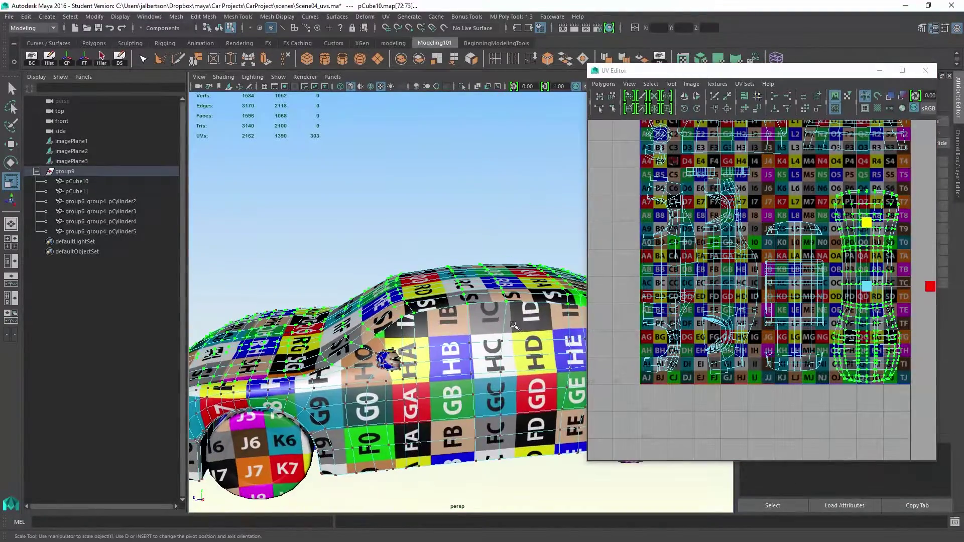
{"action": "left_click_drag", "start_coordinate": [513, 325], "coordinate": [412, 239], "text": "alt"}
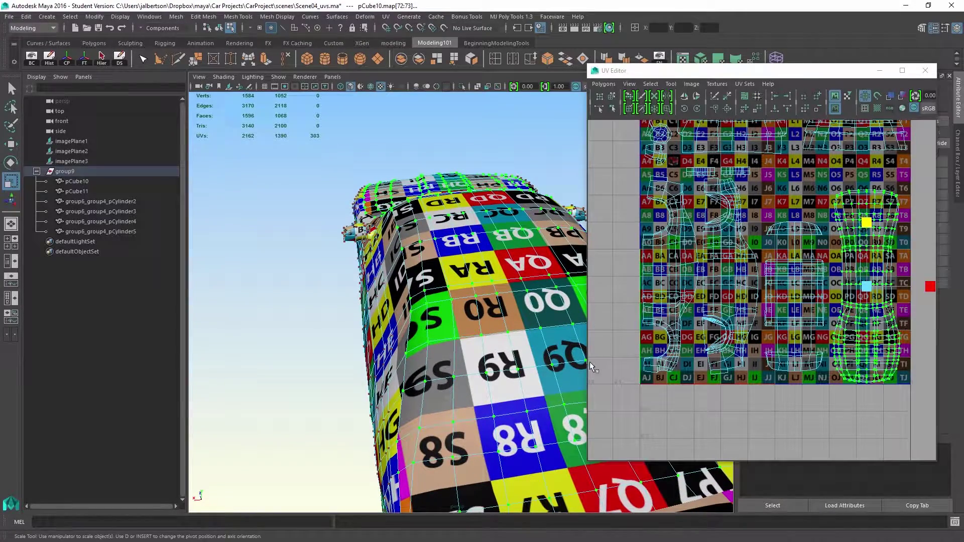
{"action": "right_click", "coordinate": [869, 254], "text": "ctrl"}
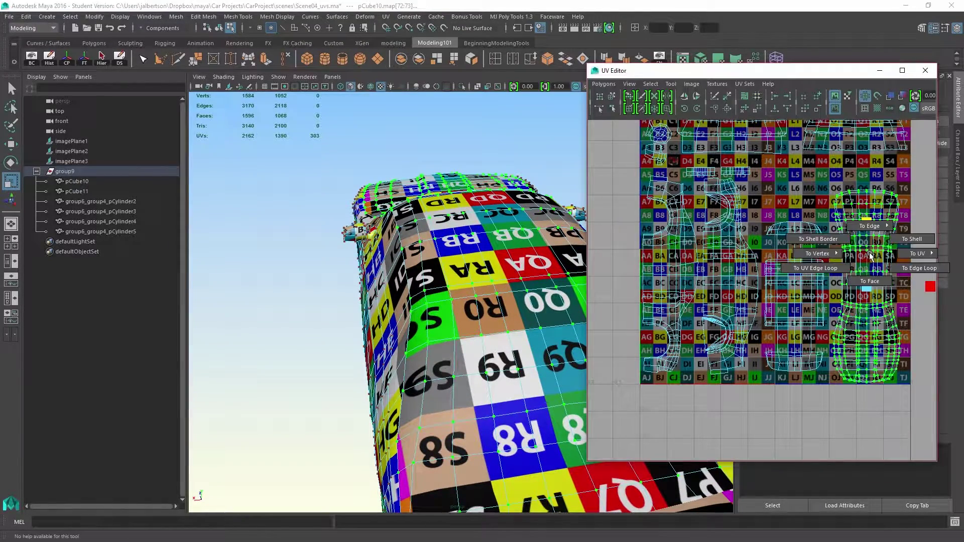
{"action": "left_click", "coordinate": [816, 268]}
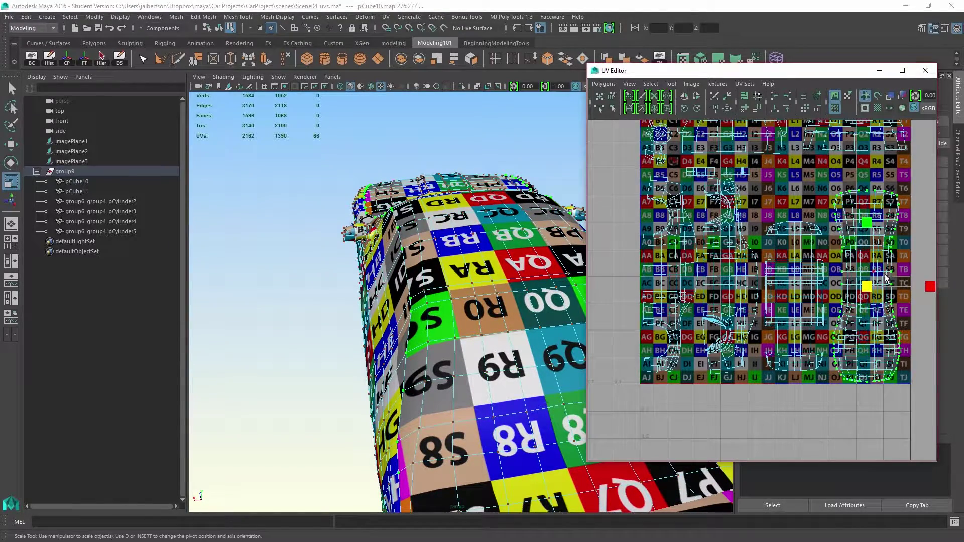
{"action": "left_click_drag", "start_coordinate": [447, 341], "coordinate": [545, 328], "text": "alt"}
{"action": "left_click", "coordinate": [931, 288]}
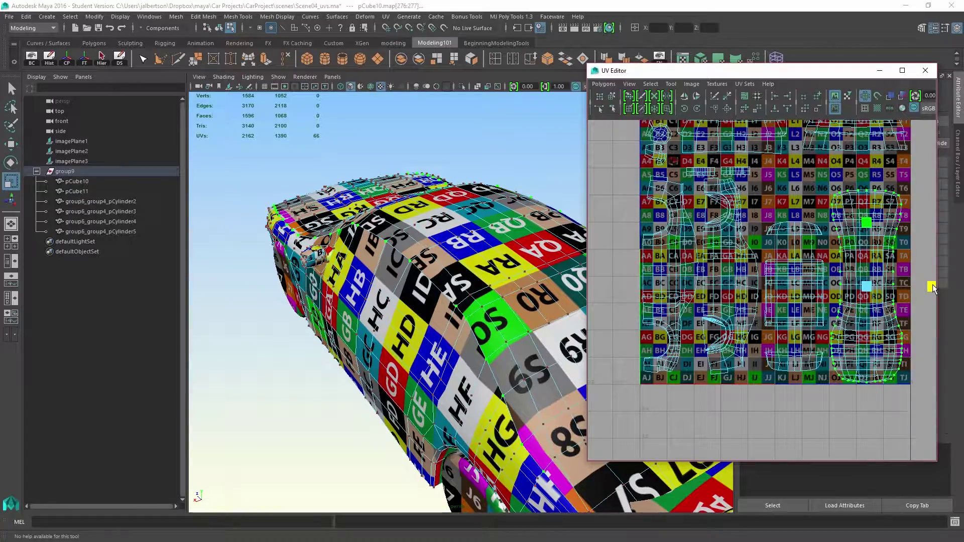
{"action": "left_click_drag", "start_coordinate": [520, 324], "coordinate": [442, 396], "text": "alt"}
{"action": "middle_click_drag", "start_coordinate": [442, 396], "coordinate": [422, 336], "text": "alt"}
{"action": "right_click_drag", "start_coordinate": [421, 336], "coordinate": [366, 339], "text": "alt"}
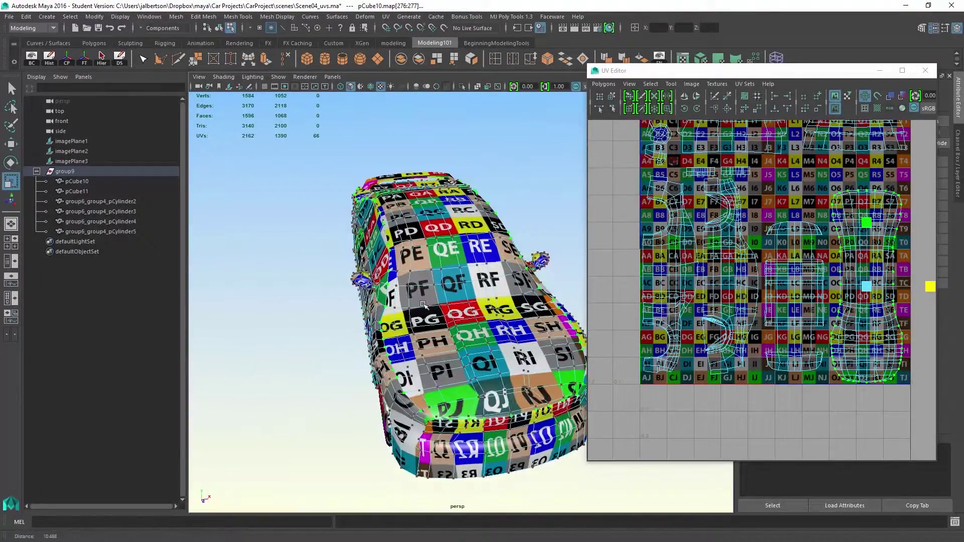
{"action": "left_click_drag", "start_coordinate": [494, 342], "coordinate": [535, 342], "text": "alt"}
- Select only the UVs along the hood's front edge in the long shell and move them slightly downward
{"action": "right_click_drag", "start_coordinate": [820, 263], "coordinate": [865, 408], "text": "alt"}
{"action": "middle_click_drag", "start_coordinate": [866, 407], "coordinate": [713, 317], "text": "alt"}
{"action": "scroll", "coordinate": [715, 317], "scroll_direction": "up", "scroll_amount": 3}
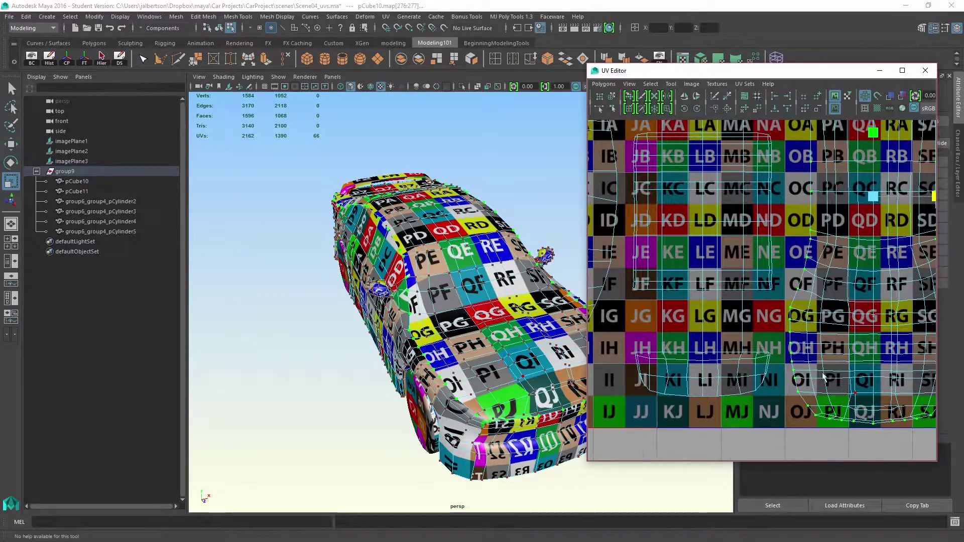
{"action": "middle_click_drag", "start_coordinate": [809, 418], "coordinate": [796, 402], "text": "alt"}
{"action": "key", "text": "w"}
{"action": "right_click_drag", "start_coordinate": [802, 398], "coordinate": [810, 369]}
{"action": "left_click", "coordinate": [811, 405]}
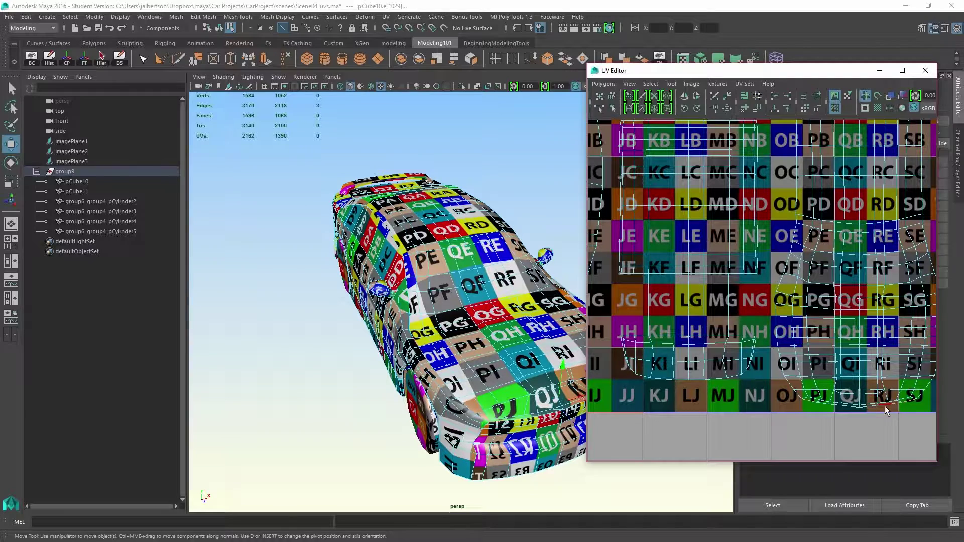
{"action": "left_click", "coordinate": [825, 411], "text": "shift"}
{"action": "left_click", "coordinate": [826, 411], "text": "shift"}
{"action": "right_click", "coordinate": [826, 410], "text": "ctrl"}
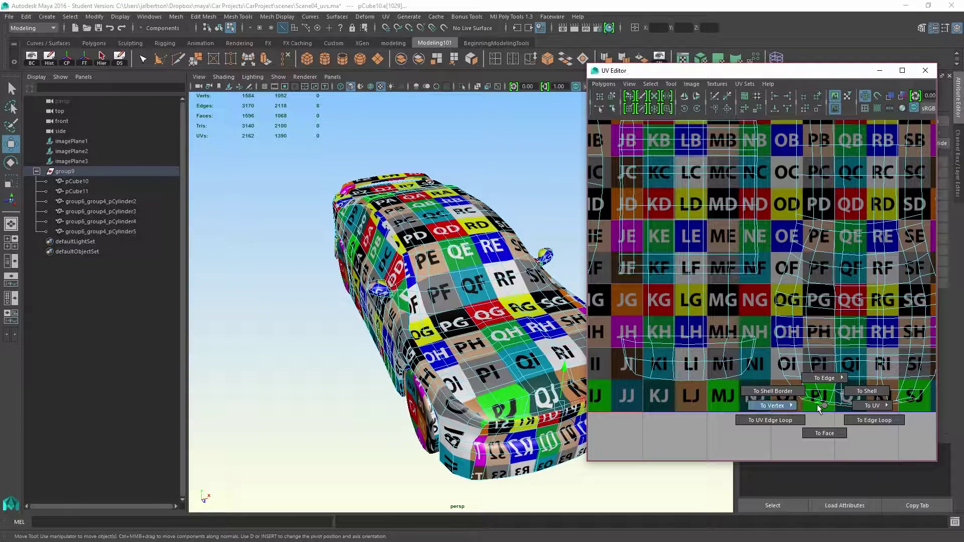
{"action": "right_click_drag", "start_coordinate": [829, 409], "coordinate": [899, 405], "text": "ctrl"}
{"action": "scroll", "coordinate": [706, 226], "scroll_direction": "down", "scroll_amount": 5}
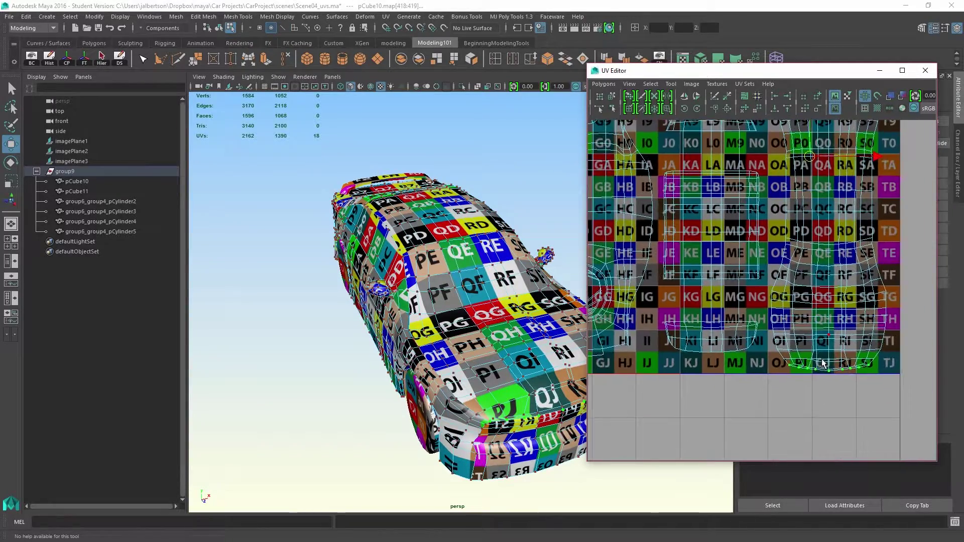
{"action": "left_click_drag", "start_coordinate": [870, 98], "coordinate": [868, 101], "text": "ctrl"}
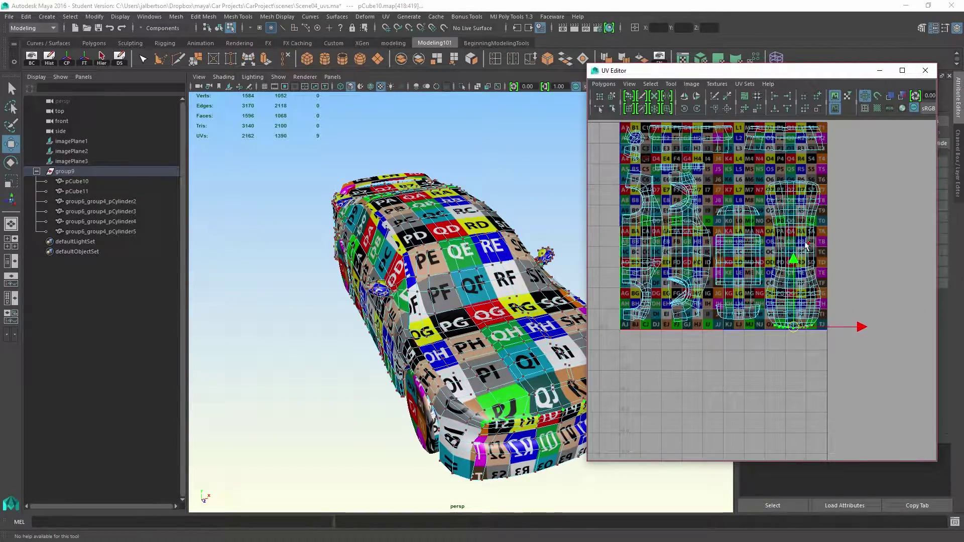
{"action": "left_click_drag", "start_coordinate": [427, 309], "coordinate": [462, 351], "text": "alt"}
{"action": "scroll", "coordinate": [460, 351], "scroll_direction": "up", "scroll_amount": 4}
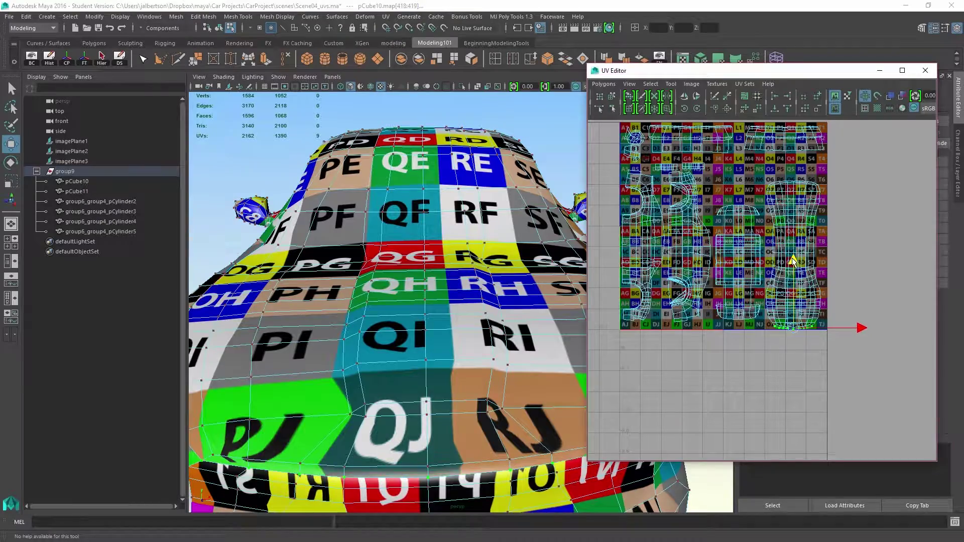
- Adjust individual UVs near the hood's front edge around checker squares QJ and RJ to even out their spacing
{"action": "left_click_drag", "start_coordinate": [399, 279], "coordinate": [378, 379], "text": "alt"}
{"action": "scroll", "coordinate": [760, 291], "scroll_direction": "up", "scroll_amount": 5}
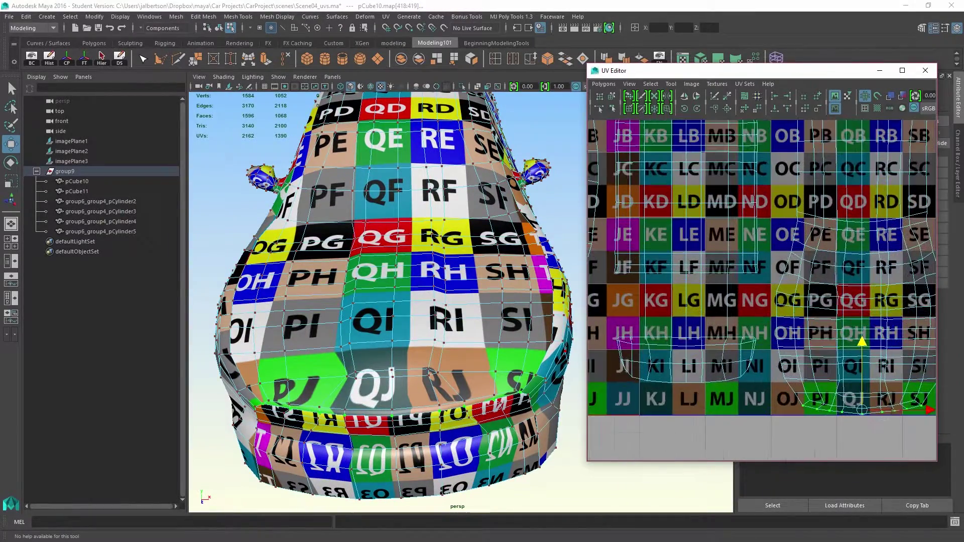
{"action": "left_click", "coordinate": [840, 395]}
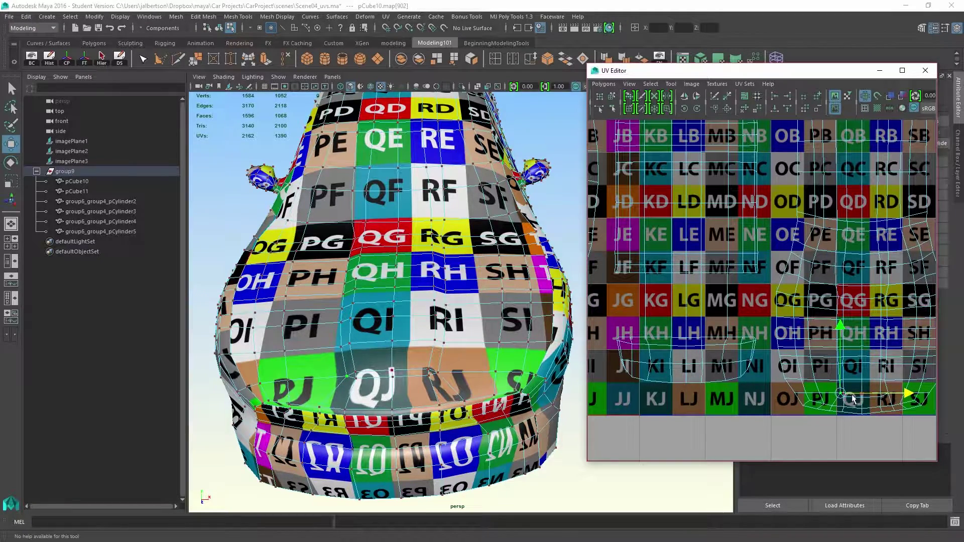
{"action": "key", "text": "ctrl+z"}
{"action": "left_click_drag", "start_coordinate": [845, 397], "coordinate": [883, 396]}
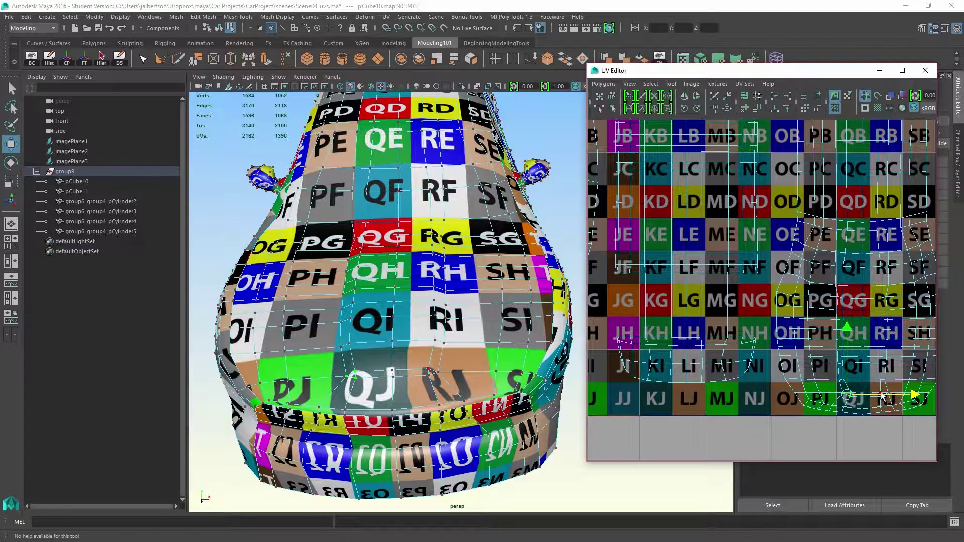
{"action": "scroll", "coordinate": [884, 398], "scroll_direction": "up", "scroll_amount": 5}
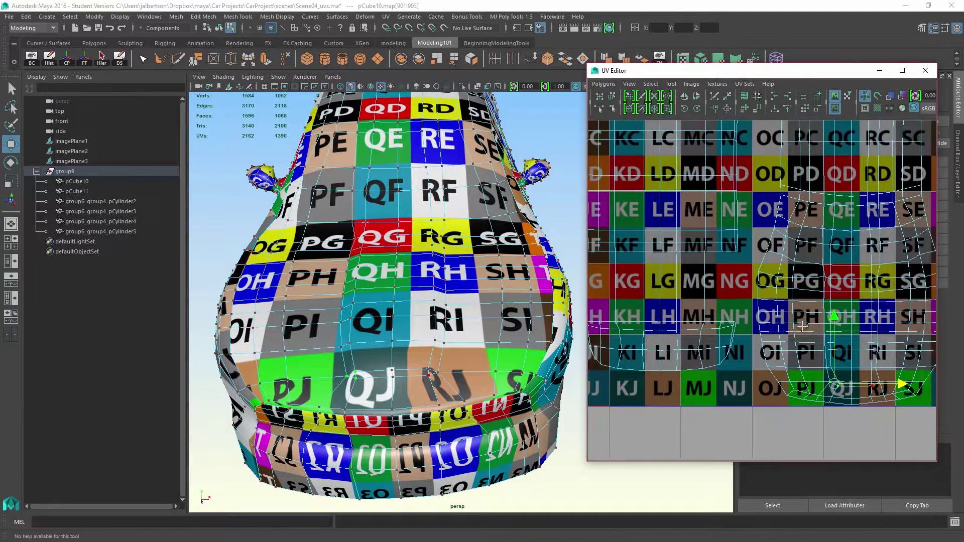
{"action": "middle_click_drag", "start_coordinate": [758, 312], "coordinate": [743, 306], "text": "alt"}
{"action": "left_click_drag", "start_coordinate": [798, 348], "coordinate": [831, 361]}
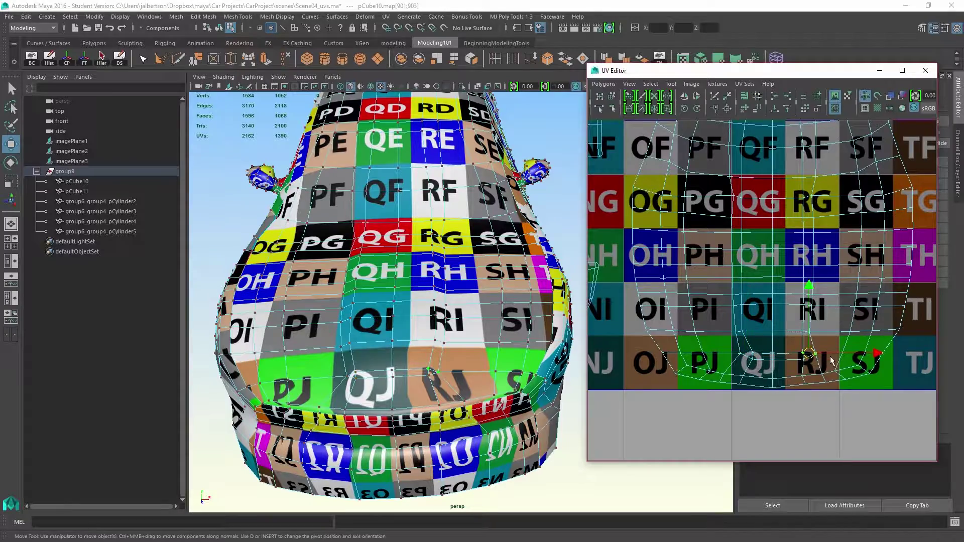
{"action": "left_click", "coordinate": [811, 332]}
{"action": "scroll", "coordinate": [762, 288], "scroll_direction": "down", "scroll_amount": 5}
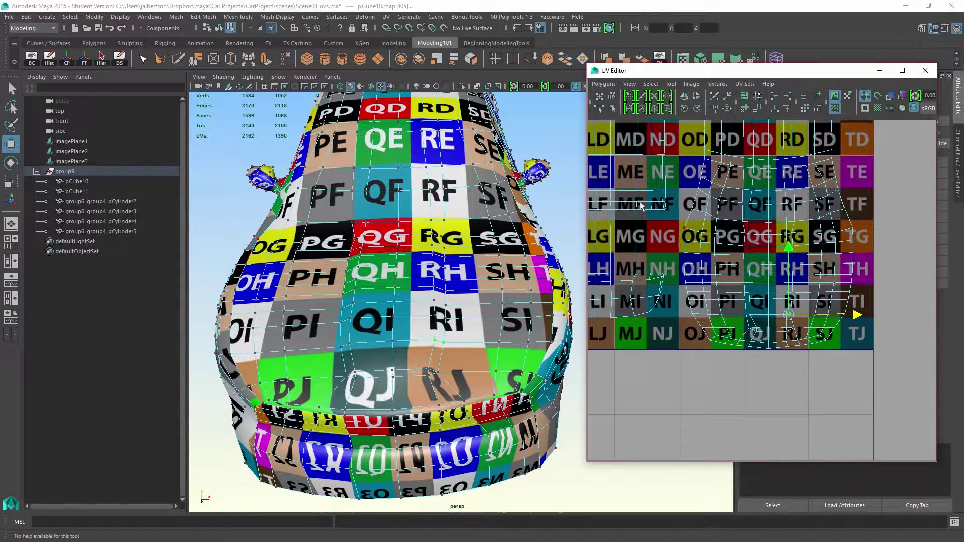
- Select the UVs of the shell's hood half and even out their spacing with a resized Optimize UV Tool brush
{"action": "left_click_drag", "start_coordinate": [682, 185], "coordinate": [869, 360]}
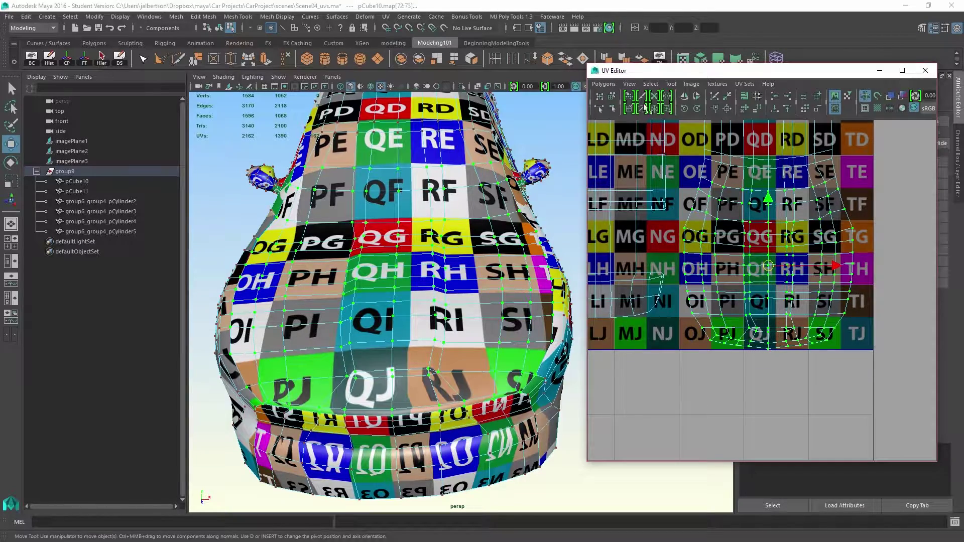
{"action": "scroll", "coordinate": [795, 201], "scroll_direction": "down", "scroll_amount": 1}
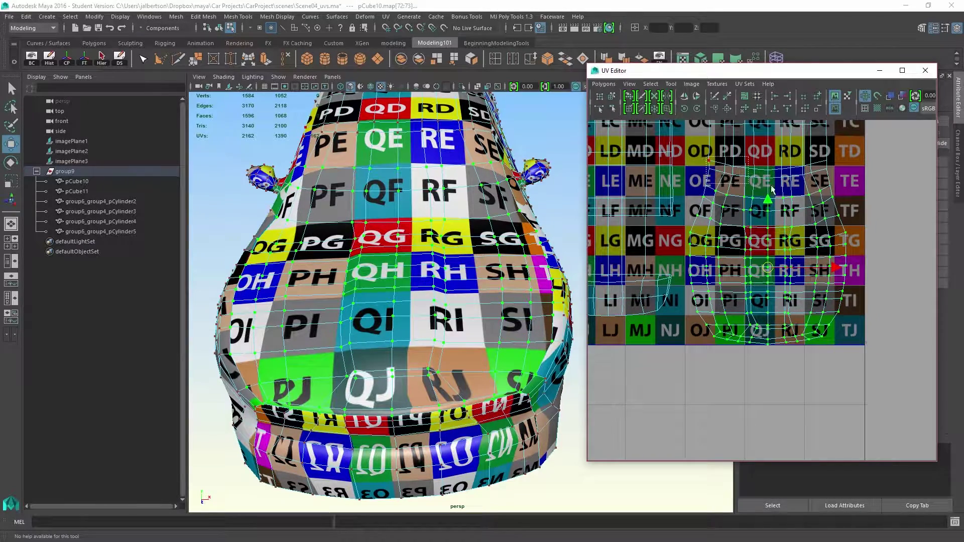
{"action": "left_click_drag", "start_coordinate": [772, 186], "coordinate": [860, 201], "text": "shift"}
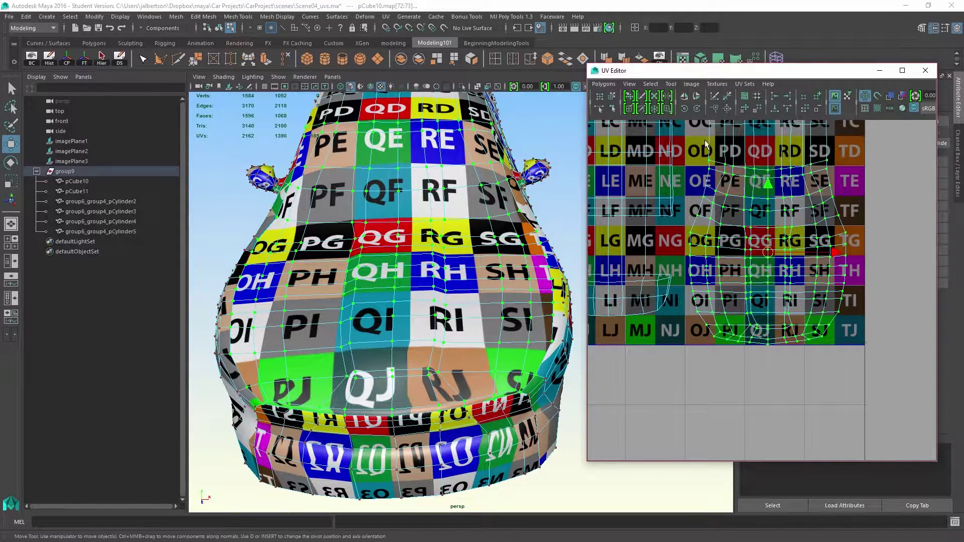
{"action": "left_click", "coordinate": [631, 109]}
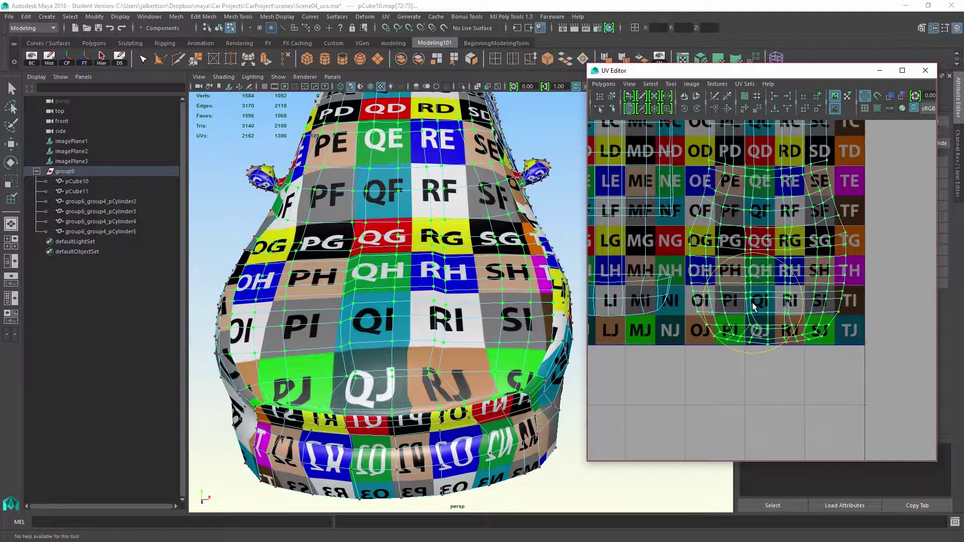
{"action": "key", "text": "b"}
{"action": "mouse_move", "coordinate": [761, 298]}
{"action": "left_mouse_down"}
{"action": "mouse_move", "coordinate": [745, 303]}
{"action": "mouse_move", "coordinate": [738, 325]}
{"action": "mouse_move", "coordinate": [757, 327]}
{"action": "mouse_move", "coordinate": [785, 309]}
{"action": "mouse_move", "coordinate": [726, 294]}
{"action": "mouse_move", "coordinate": [808, 296]}
{"action": "mouse_move", "coordinate": [796, 313]}
{"action": "mouse_move", "coordinate": [776, 309]}
{"action": "mouse_move", "coordinate": [804, 286]}
{"action": "mouse_move", "coordinate": [813, 297]}
{"action": "mouse_move", "coordinate": [824, 267]}
{"action": "mouse_move", "coordinate": [804, 236]}
{"action": "mouse_move", "coordinate": [770, 264]}
{"action": "mouse_move", "coordinate": [733, 246]}
{"action": "mouse_move", "coordinate": [723, 216]}
{"action": "mouse_move", "coordinate": [740, 235]}
{"action": "mouse_move", "coordinate": [810, 215]}
{"action": "left_mouse_up"}
{"action": "left_click_drag", "start_coordinate": [481, 234], "coordinate": [467, 251], "text": "alt"}
{"action": "mouse_move", "coordinate": [721, 208]}
{"action": "left_mouse_down"}
{"action": "mouse_move", "coordinate": [719, 177]}
{"action": "mouse_move", "coordinate": [754, 187]}
{"action": "mouse_move", "coordinate": [797, 177]}
{"action": "mouse_move", "coordinate": [762, 196]}
{"action": "left_mouse_up"}
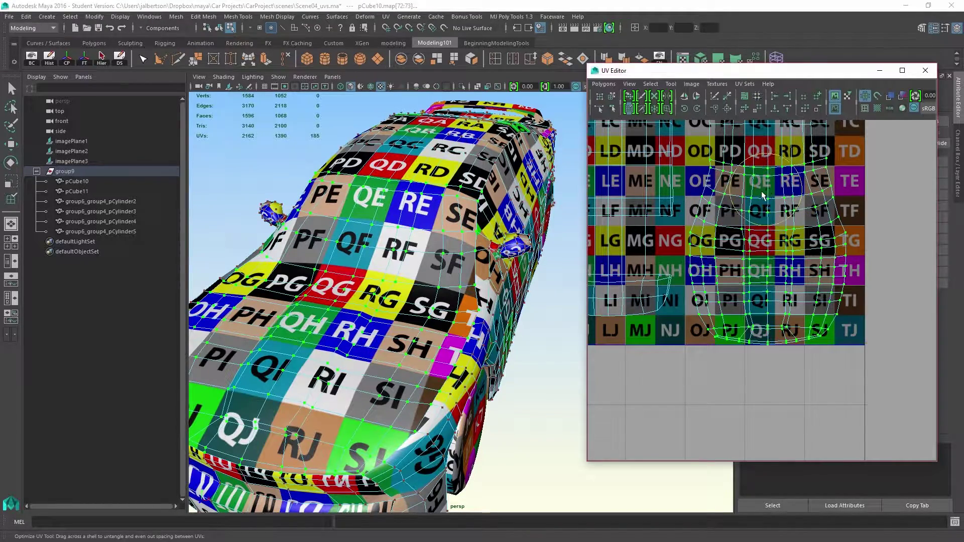
- Even out the UV spacing in the windshield and front roof area of the long shell with the Optimize UV Tool
{"action": "middle_click_drag", "start_coordinate": [749, 252], "coordinate": [718, 370], "text": "alt"}
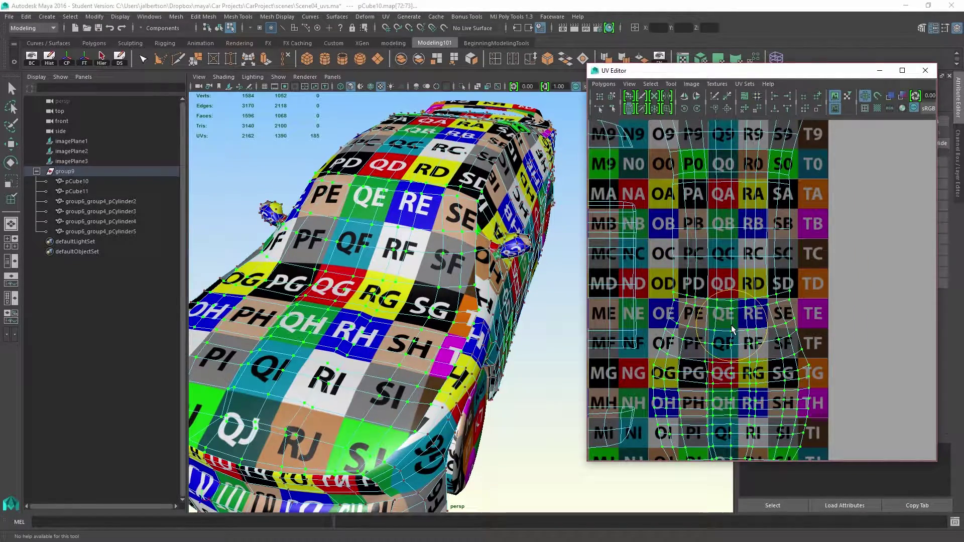
{"action": "left_click_drag", "start_coordinate": [732, 330], "coordinate": [739, 295]}
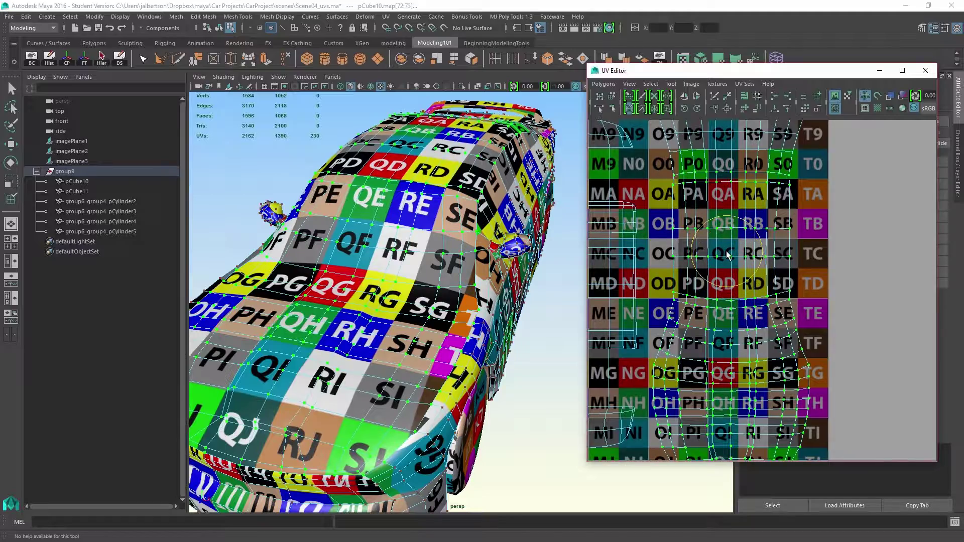
{"action": "mouse_move", "coordinate": [726, 251]}
{"action": "left_mouse_down"}
{"action": "mouse_move", "coordinate": [705, 229]}
{"action": "mouse_move", "coordinate": [775, 231]}
{"action": "left_mouse_up"}
- Brush the Optimize UV Tool over the rear window area of the long shell around squares P7 to R9
{"action": "left_click_drag", "start_coordinate": [563, 211], "coordinate": [525, 251], "text": "alt"}
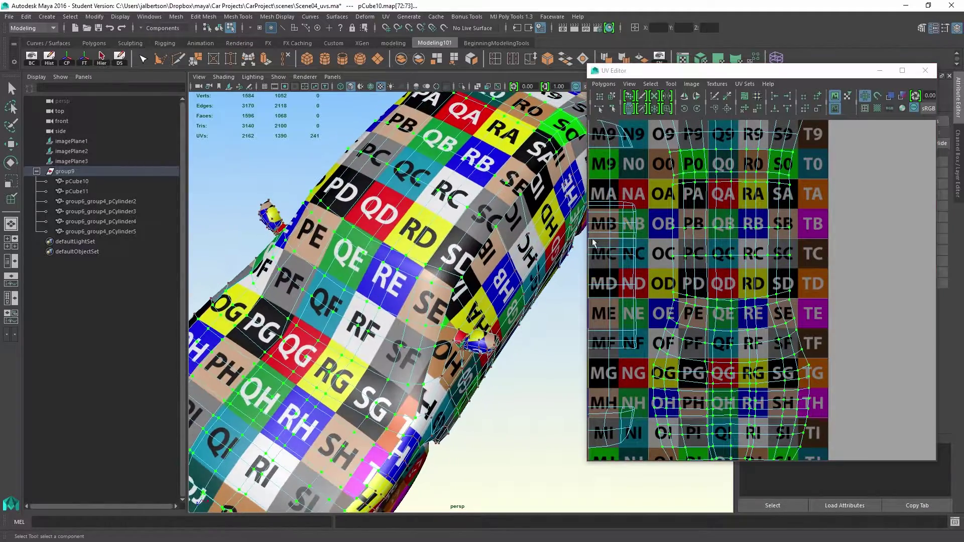
{"action": "left_click_drag", "start_coordinate": [441, 241], "coordinate": [457, 236], "text": "alt"}
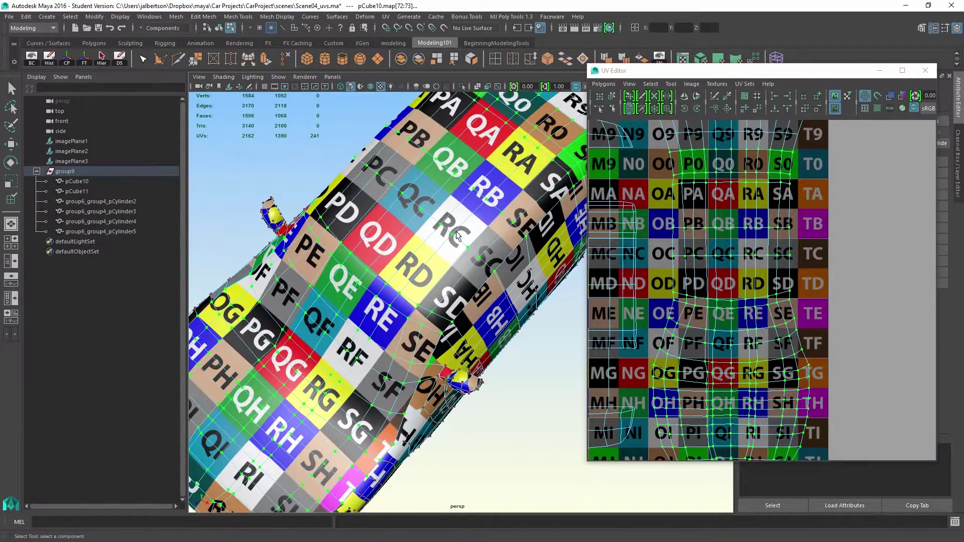
{"action": "middle_click_drag", "start_coordinate": [456, 232], "coordinate": [384, 373], "text": "alt"}
{"action": "middle_click_drag", "start_coordinate": [728, 235], "coordinate": [699, 334], "text": "alt"}
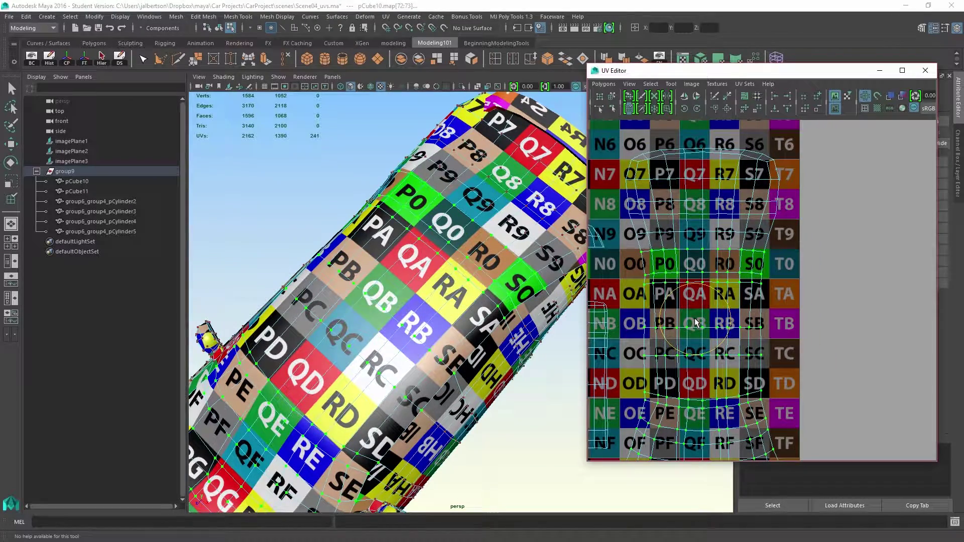
{"action": "mouse_move", "coordinate": [661, 210]}
{"action": "left_mouse_down"}
{"action": "mouse_move", "coordinate": [681, 241]}
{"action": "mouse_move", "coordinate": [760, 238]}
{"action": "left_mouse_up"}
{"action": "mouse_move", "coordinate": [689, 210]}
{"action": "left_mouse_down"}
{"action": "mouse_move", "coordinate": [698, 168]}
{"action": "mouse_move", "coordinate": [660, 185]}
{"action": "mouse_move", "coordinate": [648, 173]}
{"action": "mouse_move", "coordinate": [679, 185]}
{"action": "mouse_move", "coordinate": [713, 166]}
{"action": "mouse_move", "coordinate": [747, 174]}
{"action": "left_mouse_up"}
- Even out the UVs at the trunk end of the long shell around squares S7 and S8 with the Optimize UV Tool
{"action": "left_click_drag", "start_coordinate": [557, 207], "coordinate": [326, 188], "text": "alt"}
{"action": "right_click_drag", "start_coordinate": [618, 264], "coordinate": [641, 226], "text": "alt"}
{"action": "middle_click_drag", "start_coordinate": [469, 214], "coordinate": [468, 294], "text": "alt"}
{"action": "middle_click_drag", "start_coordinate": [800, 344], "coordinate": [866, 492], "text": "alt"}
{"action": "scroll", "coordinate": [809, 417], "scroll_direction": "up", "scroll_amount": 2}
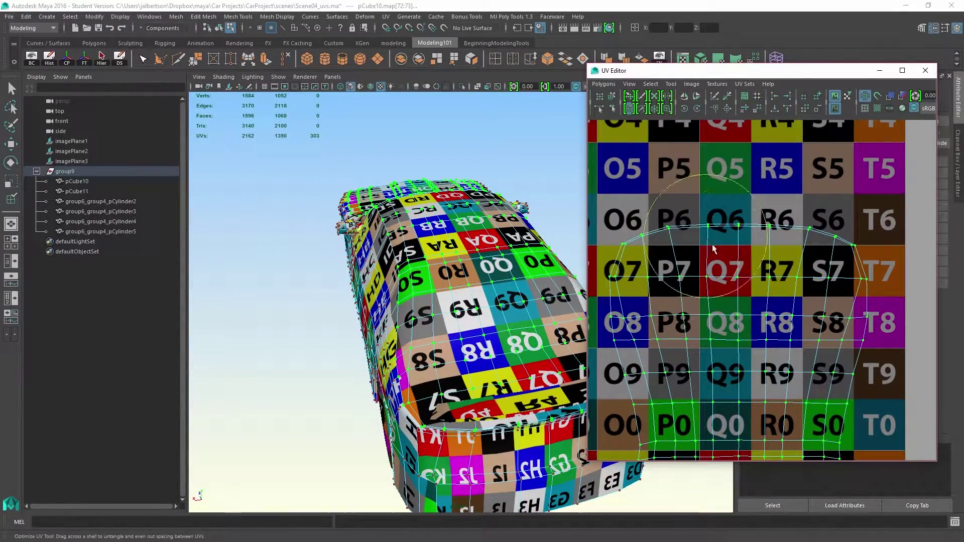
{"action": "mouse_move", "coordinate": [823, 267]}
{"action": "left_mouse_down"}
{"action": "mouse_move", "coordinate": [702, 301]}
{"action": "mouse_move", "coordinate": [758, 289]}
{"action": "mouse_move", "coordinate": [790, 314]}
{"action": "mouse_move", "coordinate": [834, 310]}
{"action": "left_mouse_up"}
{"action": "left_click_drag", "start_coordinate": [366, 338], "coordinate": [256, 311], "text": "alt"}
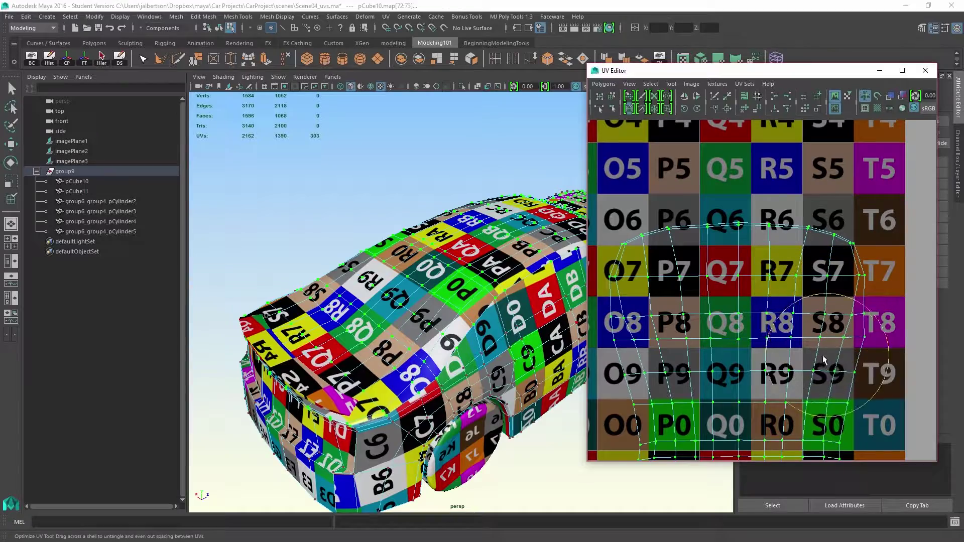
{"action": "left_click_drag", "start_coordinate": [467, 338], "coordinate": [444, 340], "text": "alt"}
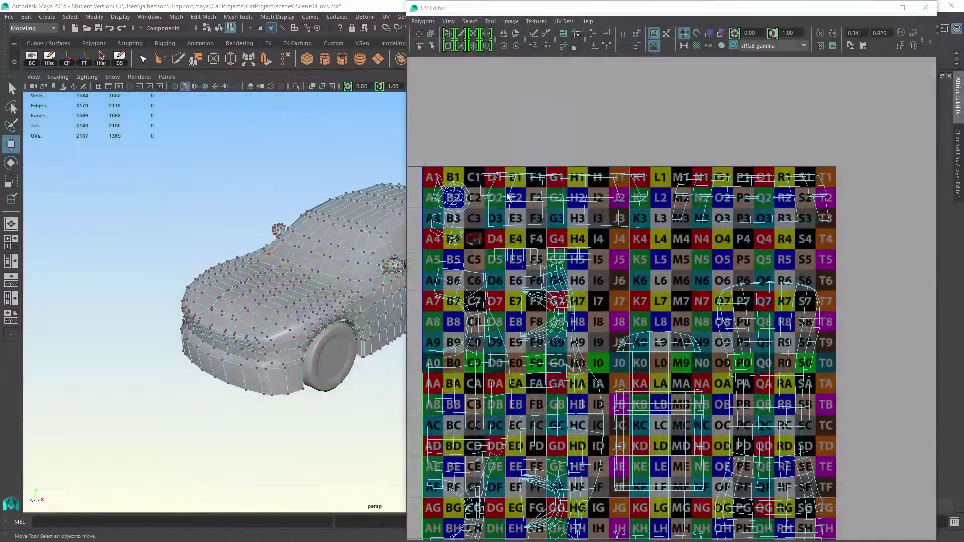
- Pick UVs in the wide shell over squares D1 to K3 and display the checker texture on the car's rear
{"action": "middle_click_drag", "start_coordinate": [629, 153], "coordinate": [667, 132], "text": "alt"}
{"action": "right_click_drag", "start_coordinate": [673, 150], "coordinate": [761, 225], "text": "alt"}
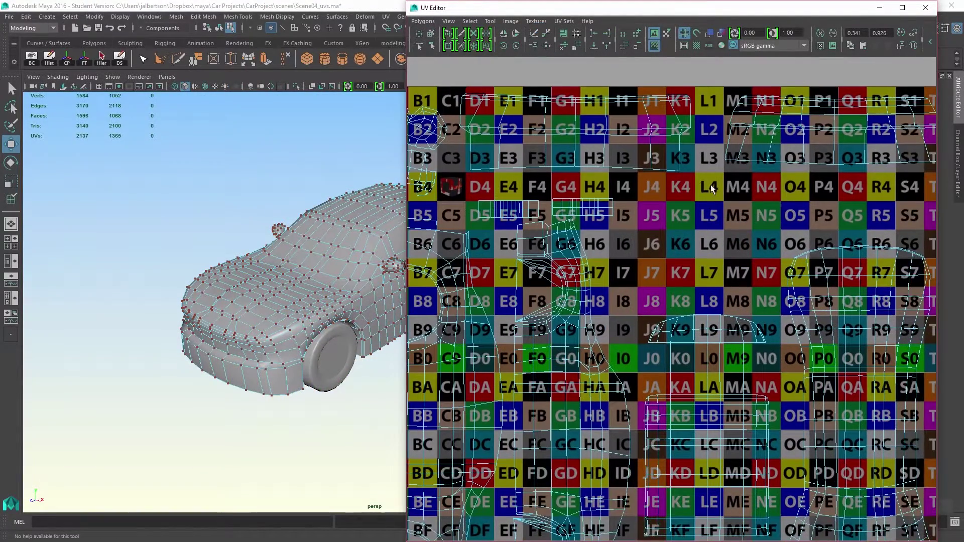
{"action": "middle_click_drag", "start_coordinate": [734, 190], "coordinate": [756, 203], "text": "alt"}
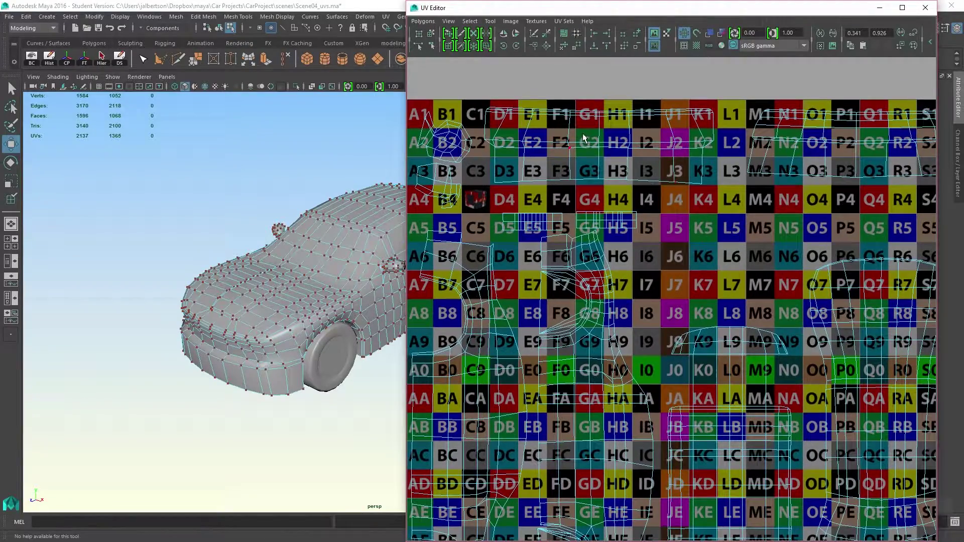
{"action": "left_click_drag", "start_coordinate": [572, 124], "coordinate": [576, 126]}
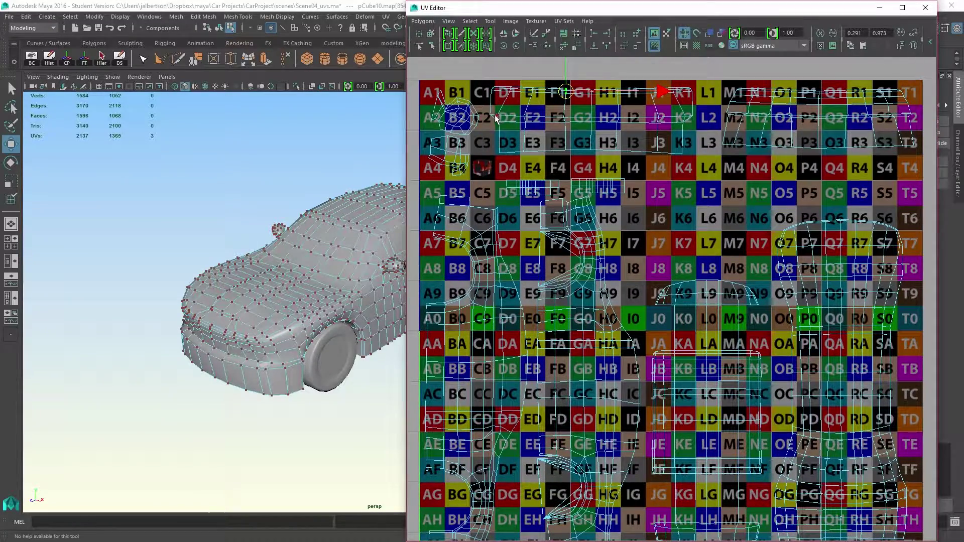
{"action": "left_click_drag", "start_coordinate": [301, 236], "coordinate": [210, 241], "text": "alt"}
{"action": "middle_click_drag", "start_coordinate": [127, 236], "coordinate": [88, 243], "text": "alt"}
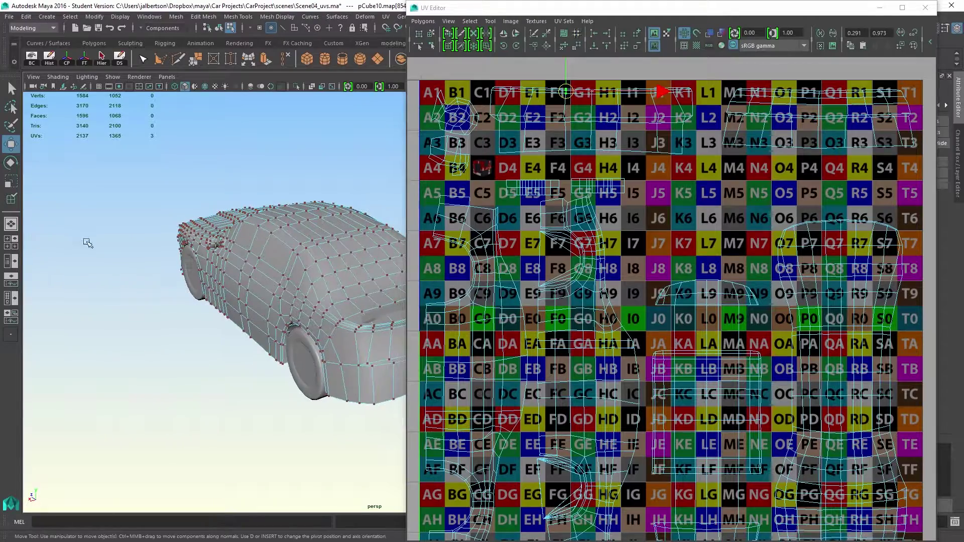
{"action": "key", "text": "6"}
{"action": "right_click_drag", "start_coordinate": [88, 243], "coordinate": [375, 356], "text": "alt"}
{"action": "left_click_drag", "start_coordinate": [103, 240], "coordinate": [299, 320], "text": "alt"}
{"action": "middle_click_drag", "start_coordinate": [300, 319], "coordinate": [313, 300], "text": "alt"}
- Select faces of the wide shell to locate them on the car's rear, and select all UVs of that shell
{"action": "right_click_drag", "start_coordinate": [539, 102], "coordinate": [546, 127]}
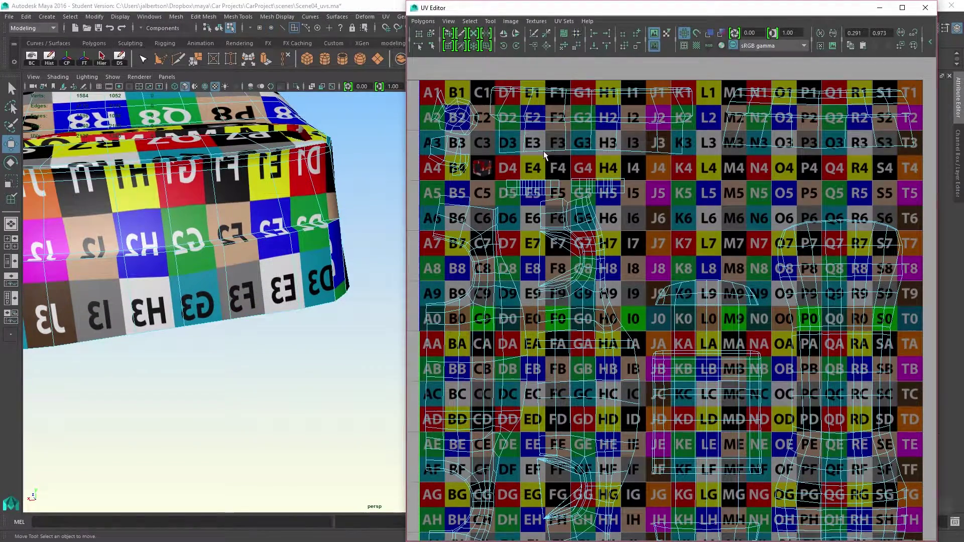
{"action": "left_click_drag", "start_coordinate": [497, 79], "coordinate": [496, 79]}
{"action": "left_click_drag", "start_coordinate": [326, 242], "coordinate": [291, 224], "text": "alt"}
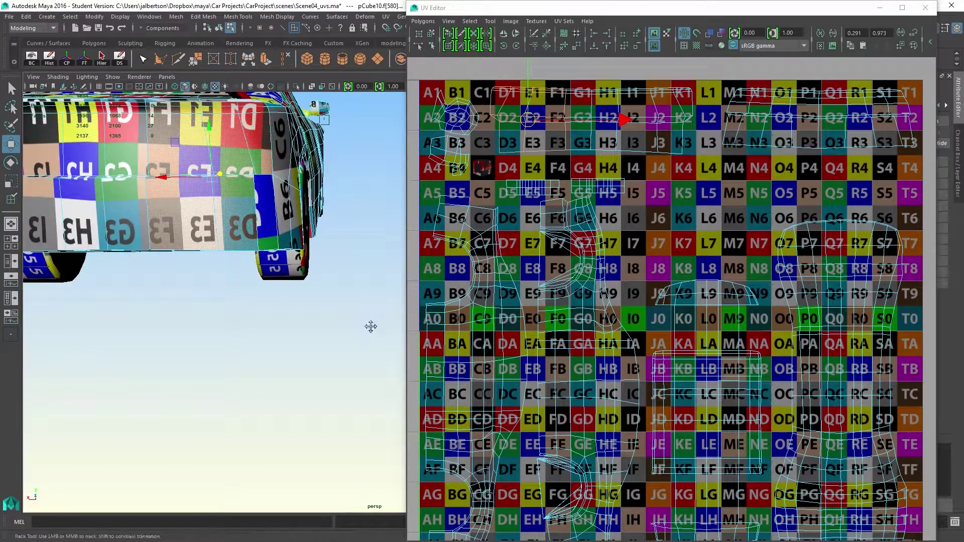
{"action": "middle_click_drag", "start_coordinate": [370, 327], "coordinate": [402, 382], "text": "alt"}
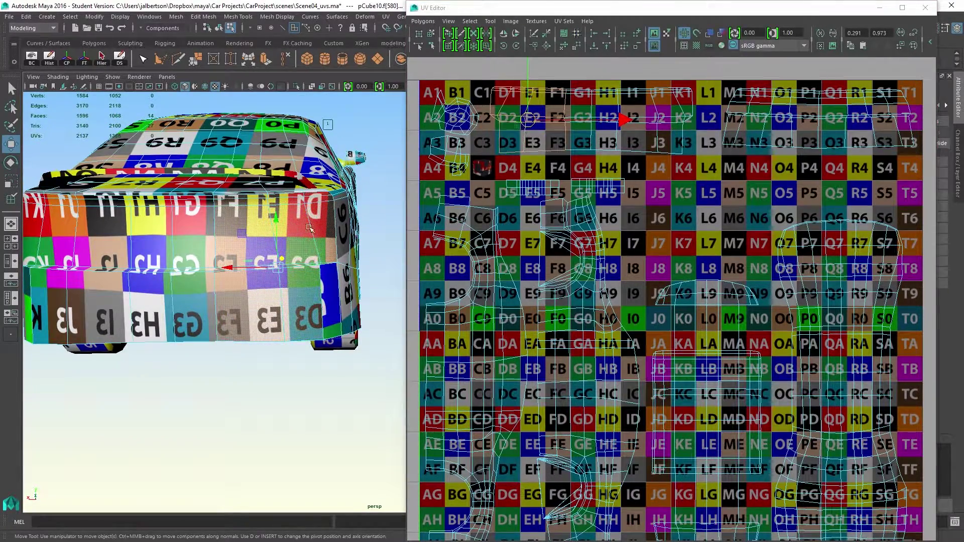
{"action": "right_click_drag", "start_coordinate": [561, 119], "coordinate": [546, 99]}
{"action": "double_click", "coordinate": [541, 122]}
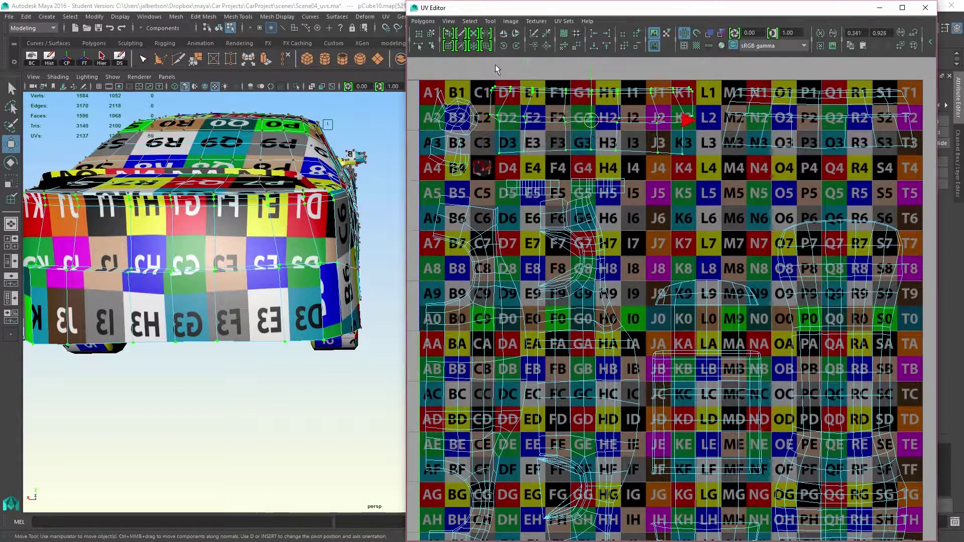
- Try evening out the rear shell's UV spacing with the Optimize UV Tool and undo the stroke
{"action": "left_click", "coordinate": [449, 46]}
{"action": "mouse_move", "coordinate": [538, 151]}
{"action": "left_mouse_down"}
{"action": "mouse_move", "coordinate": [512, 110]}
{"action": "mouse_move", "coordinate": [636, 128]}
{"action": "mouse_move", "coordinate": [625, 143]}
{"action": "left_mouse_up"}
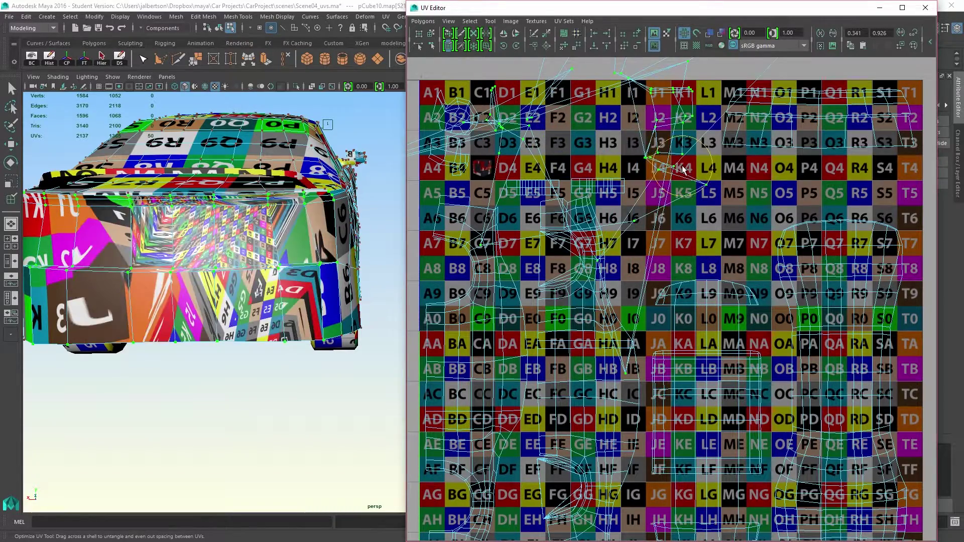
{"action": "key", "text": "ctrl+z"}
{"action": "right_click_drag", "start_coordinate": [608, 148], "coordinate": [634, 135]}
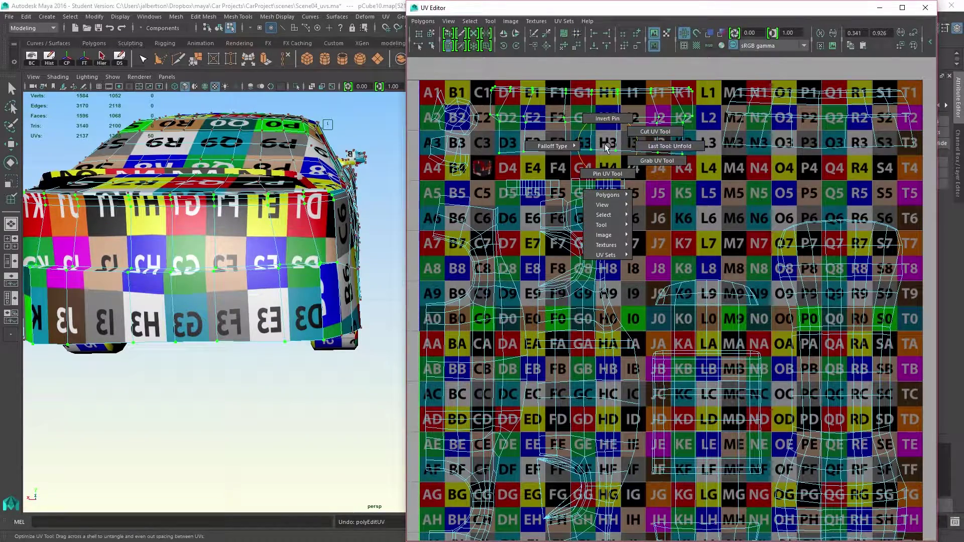
{"action": "key", "text": "q"}
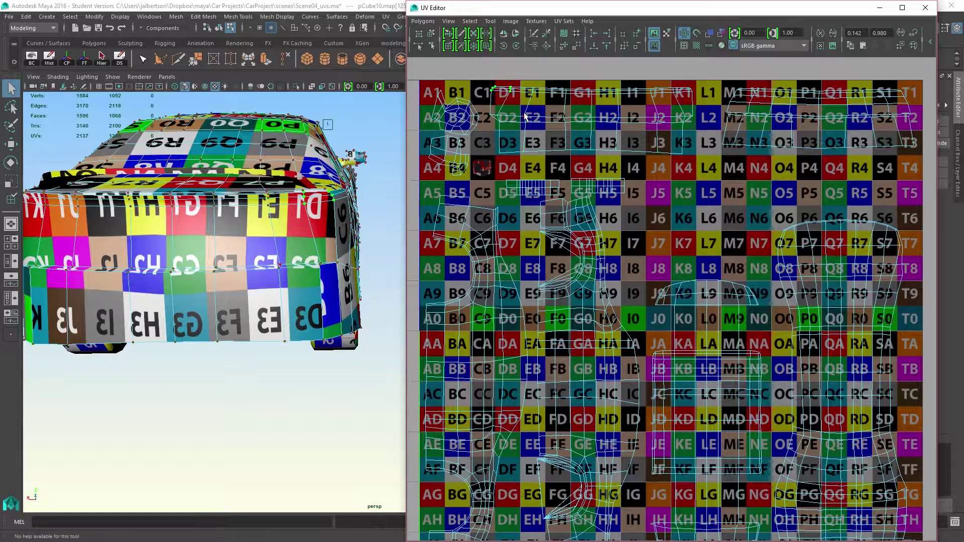
- Select the whole rear shell, shade the UV shells by facing direction, and hide the checker image behind them
{"action": "right_click_drag", "start_coordinate": [524, 113], "coordinate": [552, 98], "text": "ctrl"}
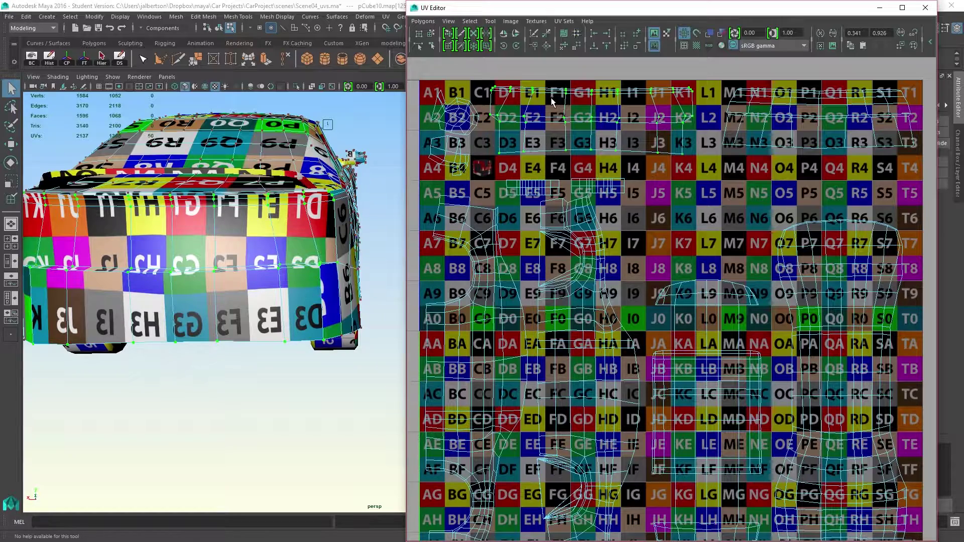
{"action": "left_click", "coordinate": [511, 21]}
{"action": "left_click", "coordinate": [509, 69]}
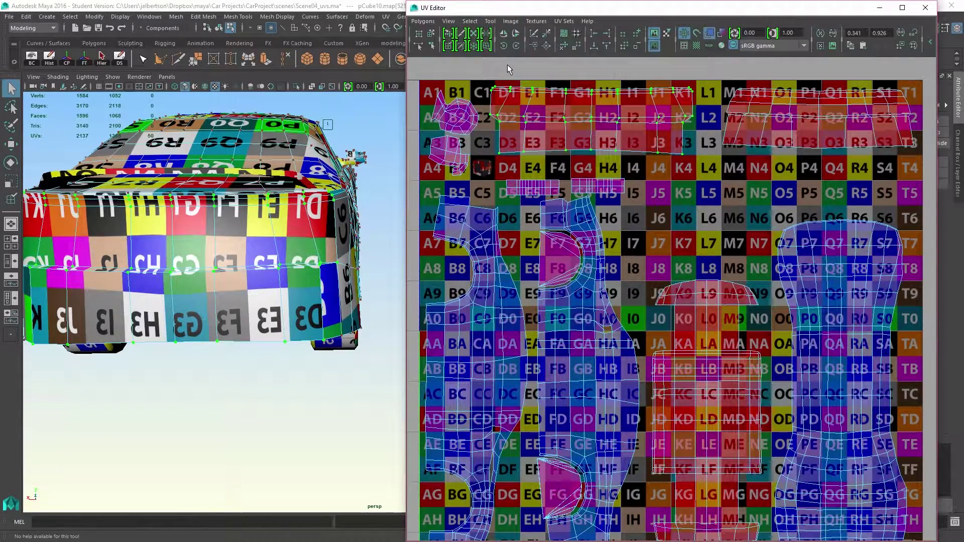
{"action": "left_click", "coordinate": [511, 22]}
{"action": "left_click", "coordinate": [510, 62]}
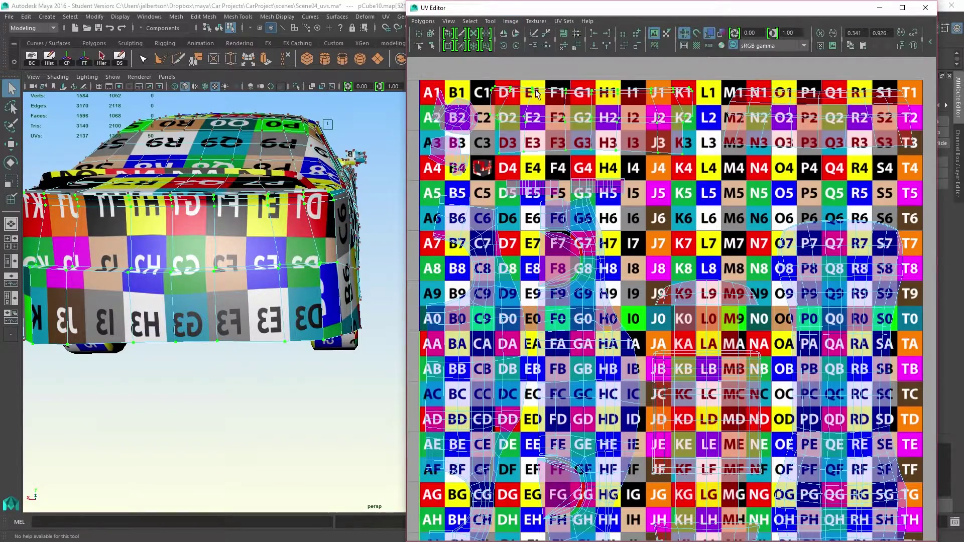
{"action": "left_click", "coordinate": [506, 21]}
{"action": "left_click", "coordinate": [506, 33]}
{"action": "scroll", "coordinate": [568, 112], "scroll_direction": "down", "scroll_amount": 4}
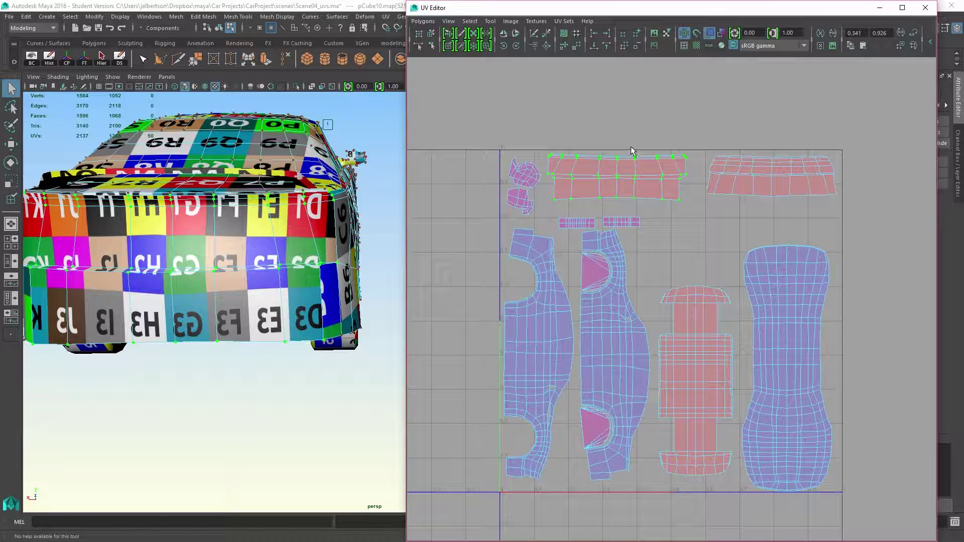
- Flip the selected rear shell's UVs in the U direction
{"action": "key", "text": "w"}
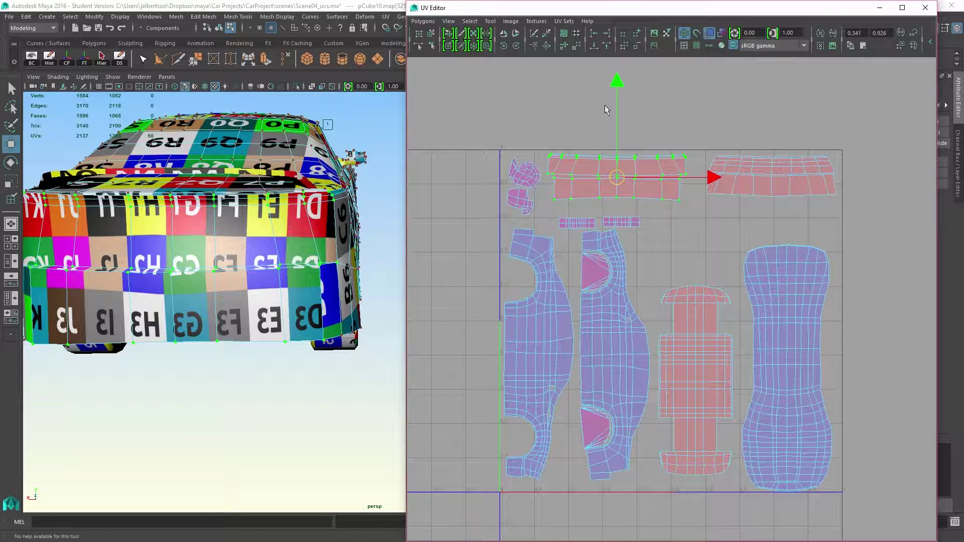
{"action": "left_click", "coordinate": [508, 35]}
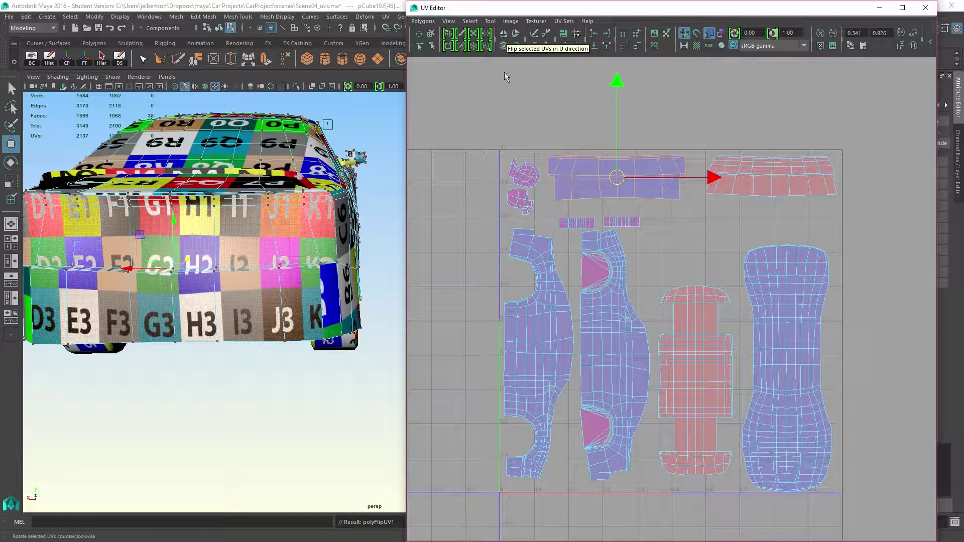
{"action": "scroll", "coordinate": [713, 271], "scroll_direction": "up", "scroll_amount": 1}
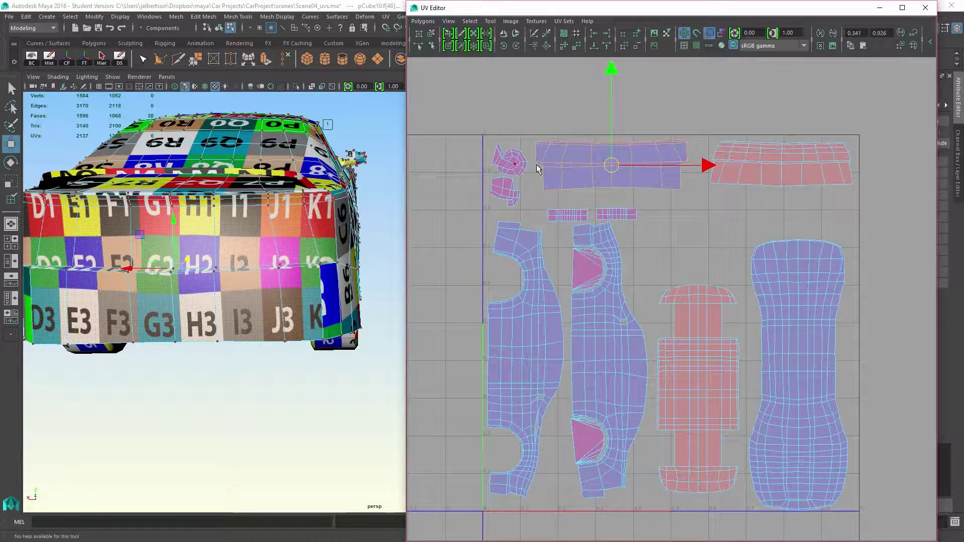
- Select all UVs of the flipped rear shell and brush across its middle with the Optimize UV Tool
{"action": "right_click_drag", "start_coordinate": [575, 149], "coordinate": [626, 147]}
{"action": "left_click_drag", "start_coordinate": [554, 132], "coordinate": [585, 174]}
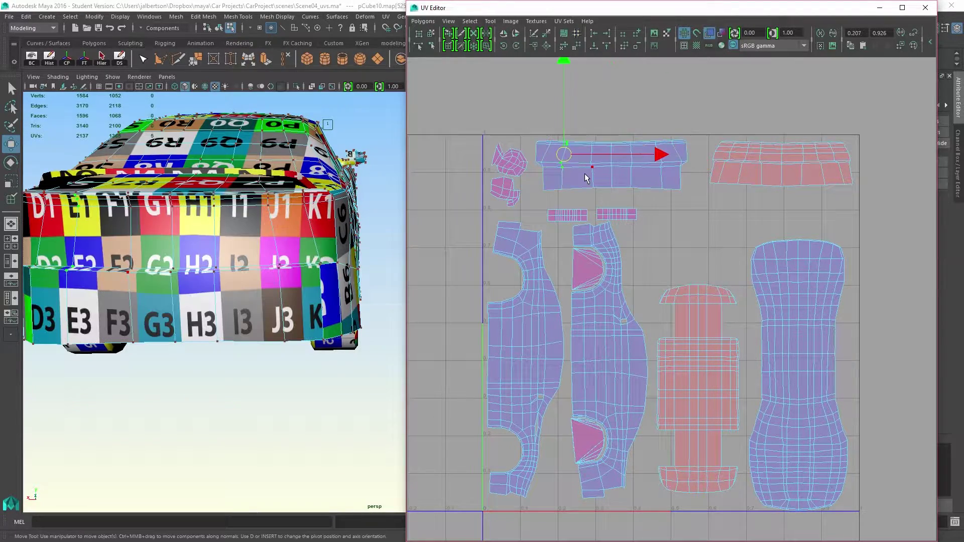
{"action": "right_click_drag", "start_coordinate": [584, 178], "coordinate": [605, 163], "text": "ctrl"}
{"action": "right_click_drag", "start_coordinate": [234, 191], "coordinate": [344, 200], "text": "alt"}
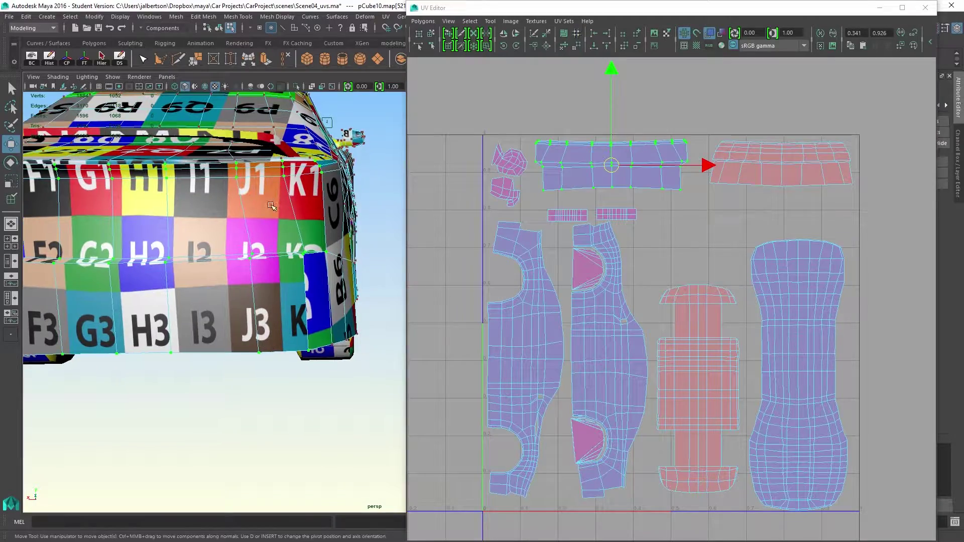
{"action": "middle_click_drag", "start_coordinate": [271, 206], "coordinate": [436, 195], "text": "alt"}
{"action": "mouse_move", "coordinate": [257, 135]}
{"action": "left_mouse_down", "text": "alt"}
{"action": "mouse_move", "coordinate": [297, 129]}
{"action": "mouse_move", "coordinate": [268, 130]}
{"action": "left_mouse_up", "text": "alt"}
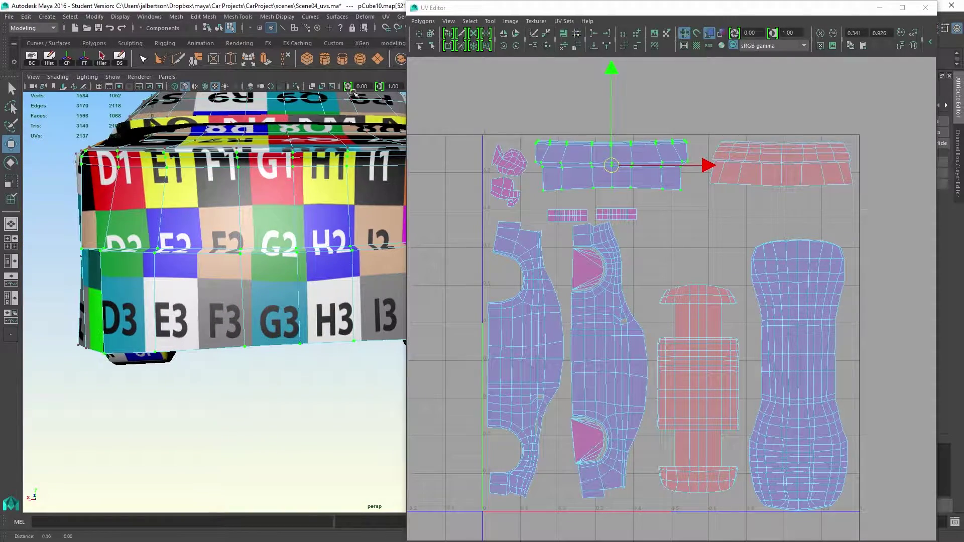
{"action": "left_click", "coordinate": [446, 48]}
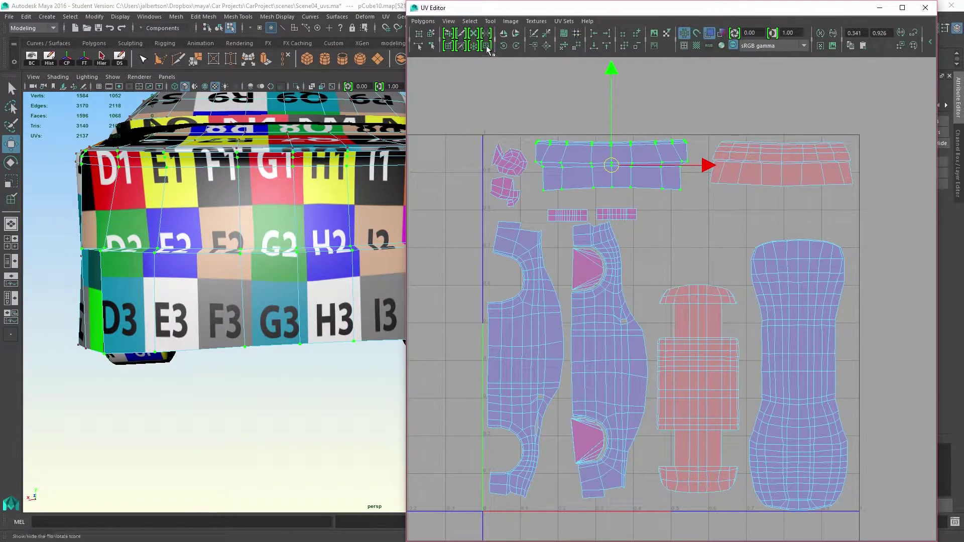
{"action": "left_click", "coordinate": [448, 45]}
{"action": "mouse_move", "coordinate": [594, 166]}
{"action": "left_mouse_down"}
{"action": "mouse_move", "coordinate": [665, 157]}
{"action": "mouse_move", "coordinate": [609, 155]}
{"action": "mouse_move", "coordinate": [632, 165]}
{"action": "mouse_move", "coordinate": [577, 152]}
{"action": "mouse_move", "coordinate": [626, 157]}
{"action": "mouse_move", "coordinate": [664, 183]}
{"action": "mouse_move", "coordinate": [563, 168]}
{"action": "left_mouse_up"}
- Even out the spacing across the rest of the rear shell with further Optimize UV Tool strokes
{"action": "left_click_drag", "start_coordinate": [267, 242], "coordinate": [283, 241], "text": "alt"}
{"action": "right_click_drag", "start_coordinate": [282, 246], "coordinate": [368, 225], "text": "alt"}
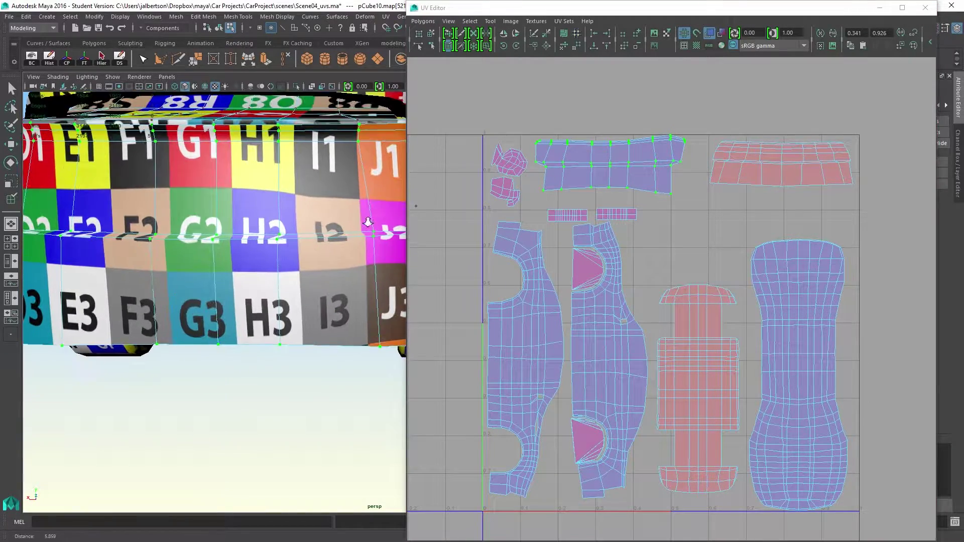
{"action": "left_click_drag", "start_coordinate": [321, 262], "coordinate": [321, 274], "text": "alt"}
{"action": "mouse_move", "coordinate": [568, 161]}
{"action": "left_mouse_down"}
{"action": "mouse_move", "coordinate": [556, 146]}
{"action": "mouse_move", "coordinate": [574, 151]}
{"action": "mouse_move", "coordinate": [552, 156]}
{"action": "mouse_move", "coordinate": [668, 162]}
{"action": "mouse_move", "coordinate": [633, 155]}
{"action": "mouse_move", "coordinate": [609, 164]}
{"action": "mouse_move", "coordinate": [601, 181]}
{"action": "mouse_move", "coordinate": [553, 181]}
{"action": "mouse_move", "coordinate": [674, 211]}
{"action": "mouse_move", "coordinate": [581, 159]}
{"action": "mouse_move", "coordinate": [629, 151]}
{"action": "mouse_move", "coordinate": [668, 164]}
{"action": "mouse_move", "coordinate": [577, 158]}
{"action": "mouse_move", "coordinate": [639, 155]}
{"action": "mouse_move", "coordinate": [669, 179]}
{"action": "mouse_move", "coordinate": [578, 183]}
{"action": "left_mouse_up"}
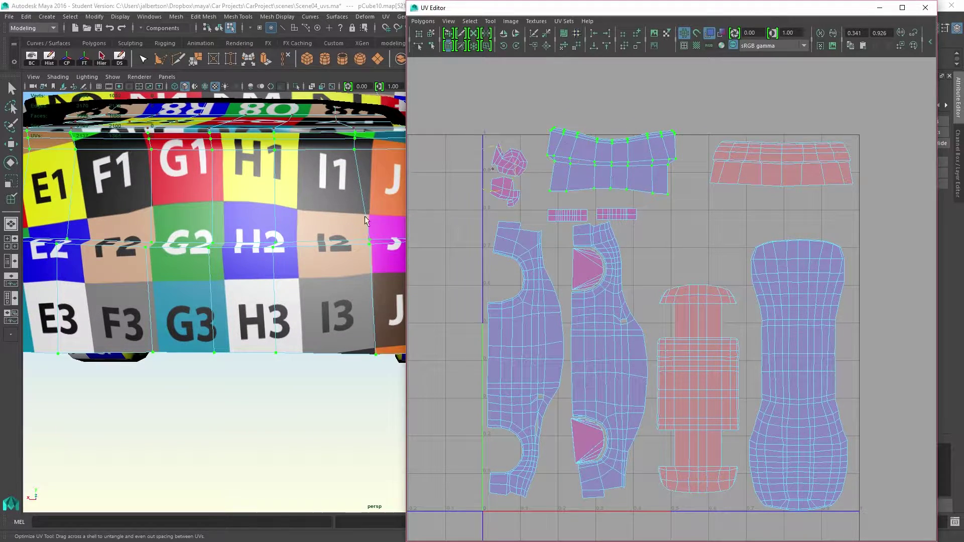
{"action": "right_click_drag", "start_coordinate": [368, 222], "coordinate": [313, 208], "text": "alt"}
{"action": "mouse_move", "coordinate": [313, 207]}
{"action": "left_mouse_down", "text": "alt"}
{"action": "mouse_move", "coordinate": [306, 216]}
{"action": "mouse_move", "coordinate": [347, 223]}
{"action": "left_mouse_up", "text": "alt"}
{"action": "mouse_move", "coordinate": [586, 161]}
{"action": "left_mouse_down"}
{"action": "mouse_move", "coordinate": [611, 178]}
{"action": "mouse_move", "coordinate": [638, 130]}
{"action": "mouse_move", "coordinate": [628, 152]}
{"action": "mouse_move", "coordinate": [563, 155]}
{"action": "mouse_move", "coordinate": [561, 143]}
{"action": "mouse_move", "coordinate": [658, 194]}
{"action": "mouse_move", "coordinate": [611, 170]}
{"action": "mouse_move", "coordinate": [577, 185]}
{"action": "mouse_move", "coordinate": [633, 172]}
{"action": "mouse_move", "coordinate": [621, 197]}
{"action": "mouse_move", "coordinate": [612, 172]}
{"action": "mouse_move", "coordinate": [628, 164]}
{"action": "left_mouse_up"}
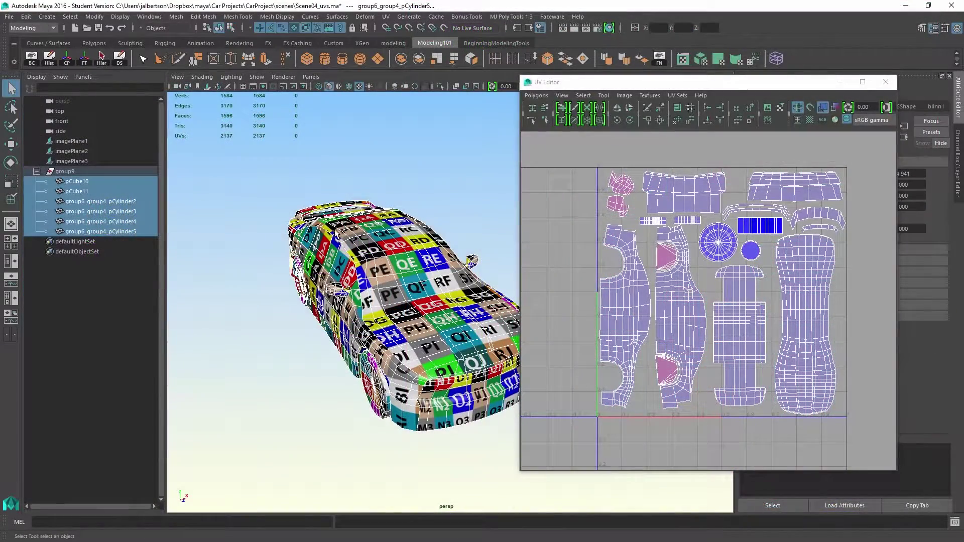
- Open the UV Snapshot settings for the UV layout of the selected car parts
{"action": "middle_click_drag", "start_coordinate": [402, 312], "coordinate": [366, 304], "text": "alt"}
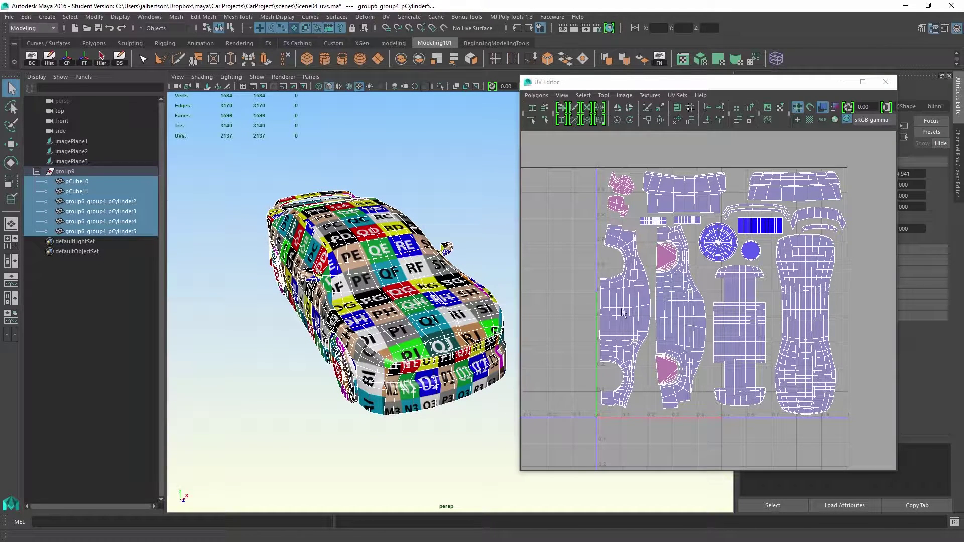
{"action": "left_click_drag", "start_coordinate": [281, 354], "coordinate": [524, 339], "text": "alt"}
{"action": "left_click_drag", "start_coordinate": [407, 339], "coordinate": [690, 364], "text": "alt"}
{"action": "left_click_drag", "start_coordinate": [477, 325], "coordinate": [656, 73], "text": "alt"}
{"action": "left_click", "coordinate": [537, 96]}
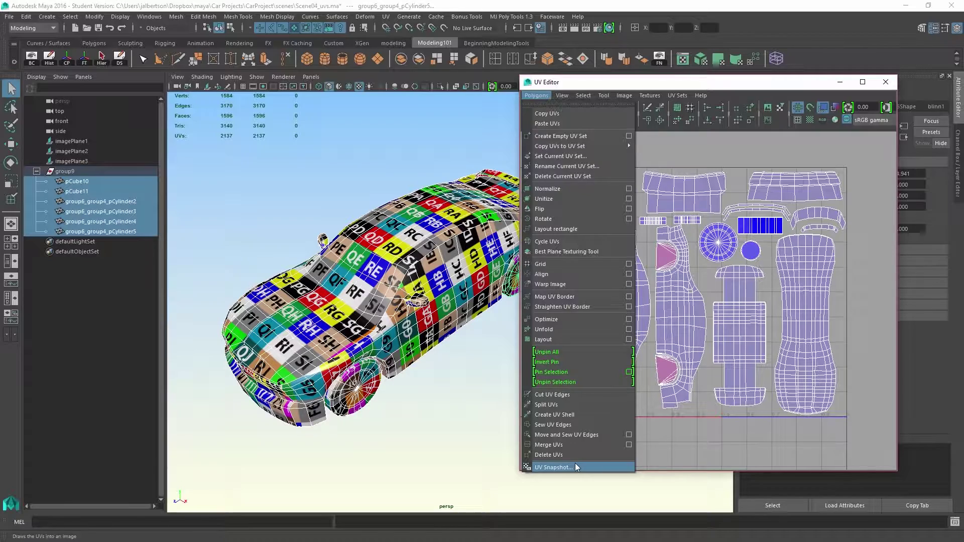
{"action": "left_click", "coordinate": [562, 95]}
{"action": "mouse_move", "coordinate": [532, 96]}
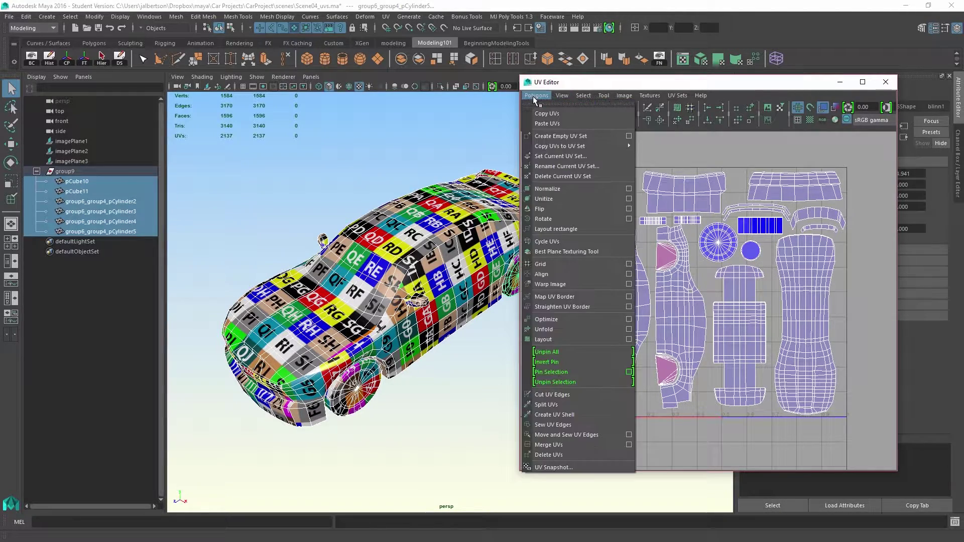
{"action": "left_click", "coordinate": [559, 470]}
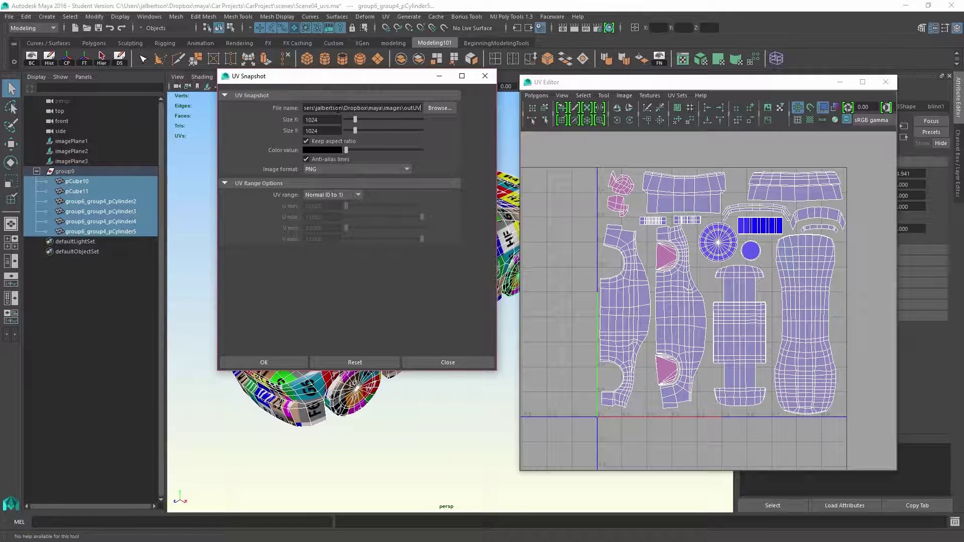
- Browse to the images folder of CarProject, inside maya's Car Projects folder, as the snapshot's save location
{"action": "left_click", "coordinate": [439, 108]}
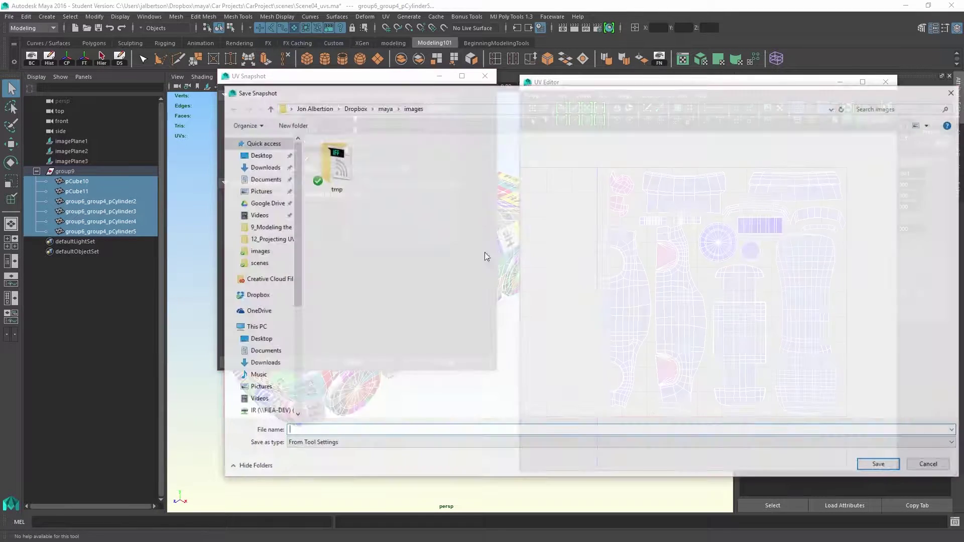
{"action": "left_click", "coordinate": [380, 108]}
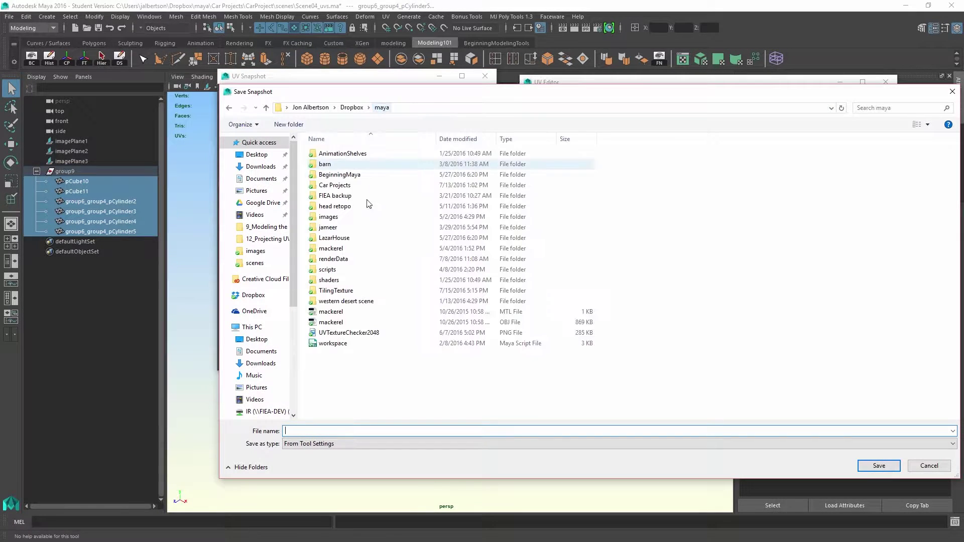
{"action": "double_click", "coordinate": [349, 185]}
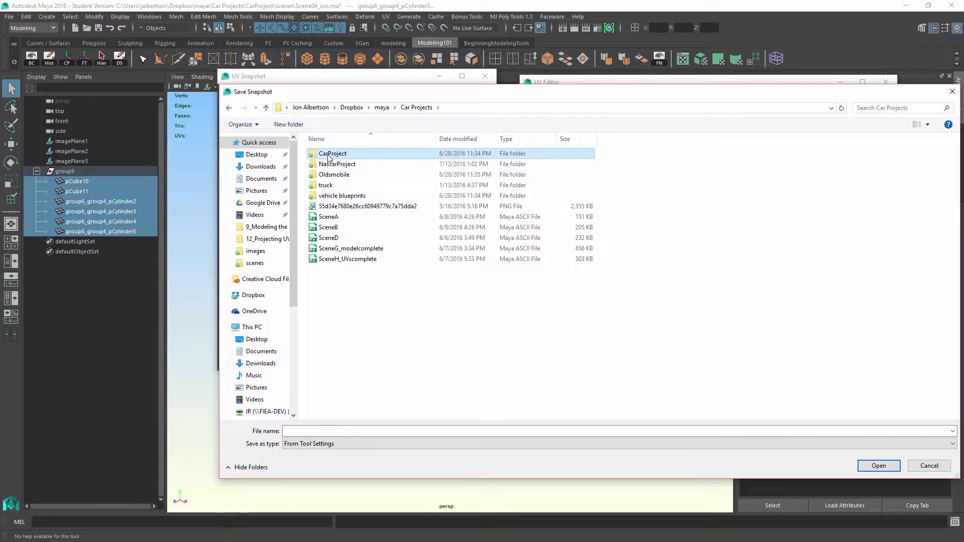
{"action": "double_click", "coordinate": [328, 154]}
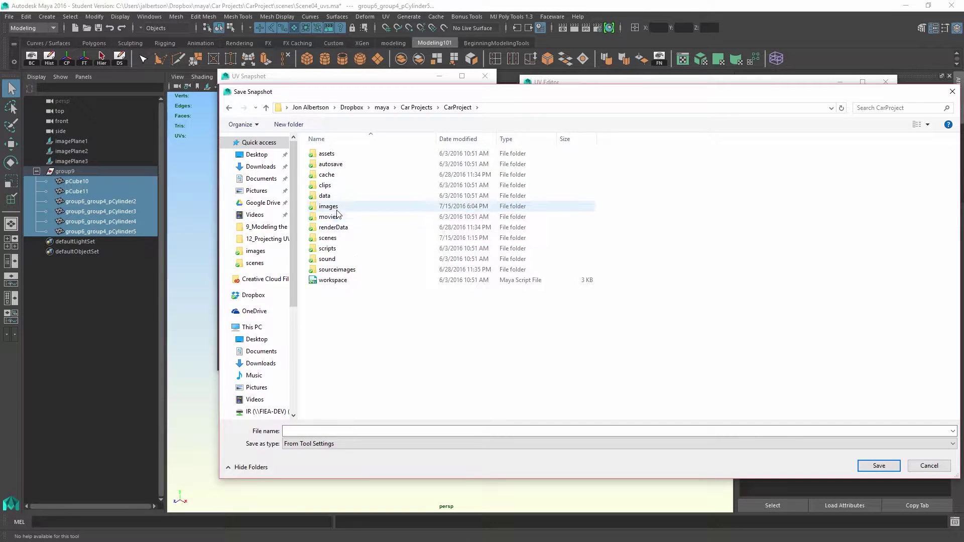
{"action": "double_click", "coordinate": [329, 207]}
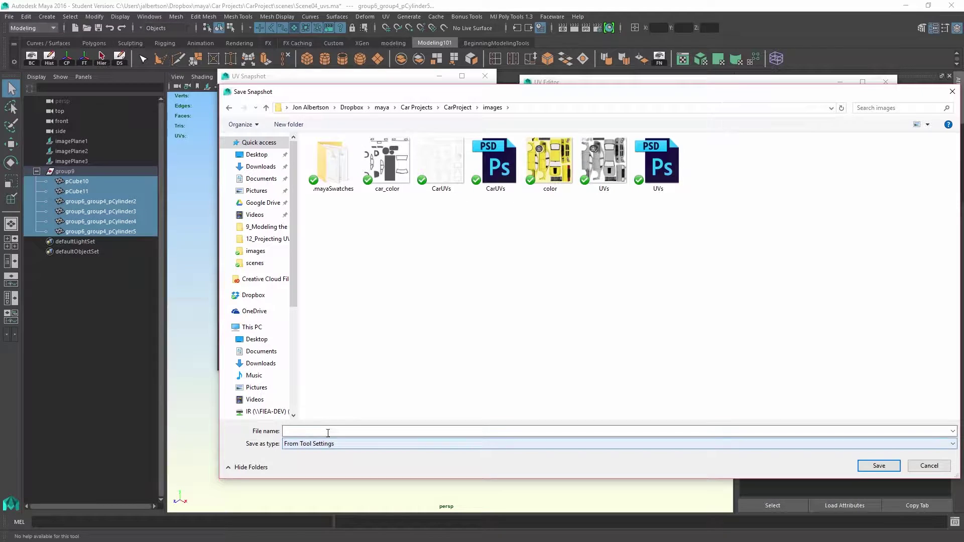
- Name the snapshot file UVs and export it as a 1024 x 1024 PNG with the Normal (0 to 1) UV range
{"action": "type", "text": "UVs"}
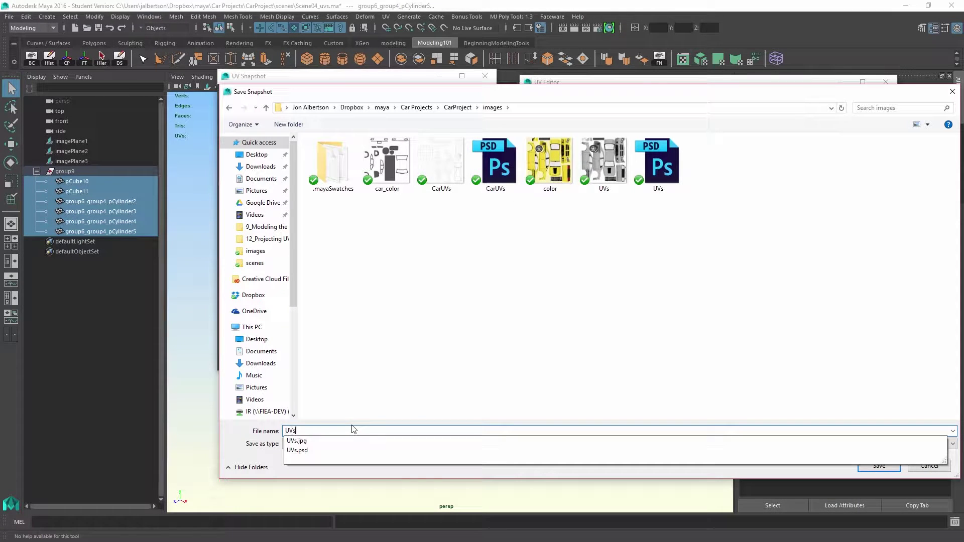
{"action": "left_click", "coordinate": [840, 416]}
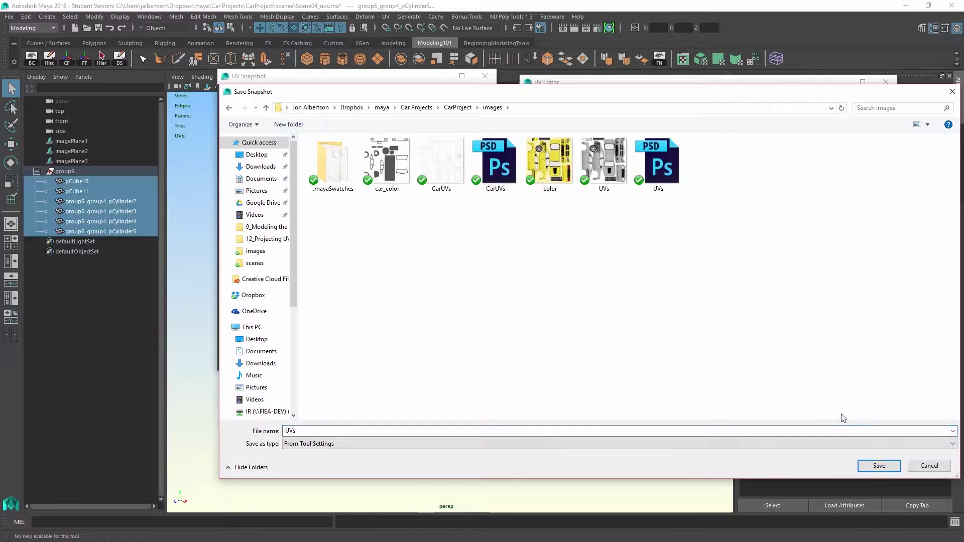
{"action": "left_click", "coordinate": [878, 464]}
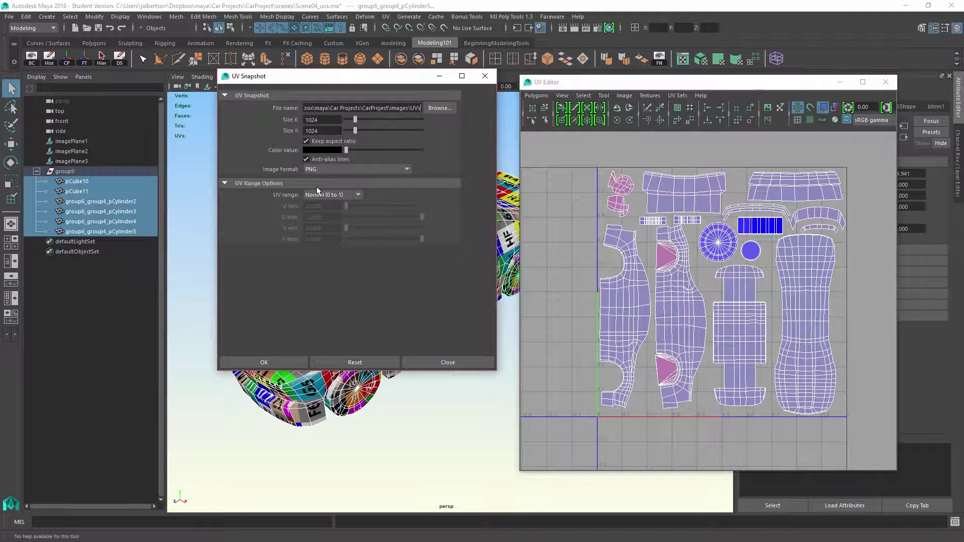
{"action": "left_click", "coordinate": [287, 364]}
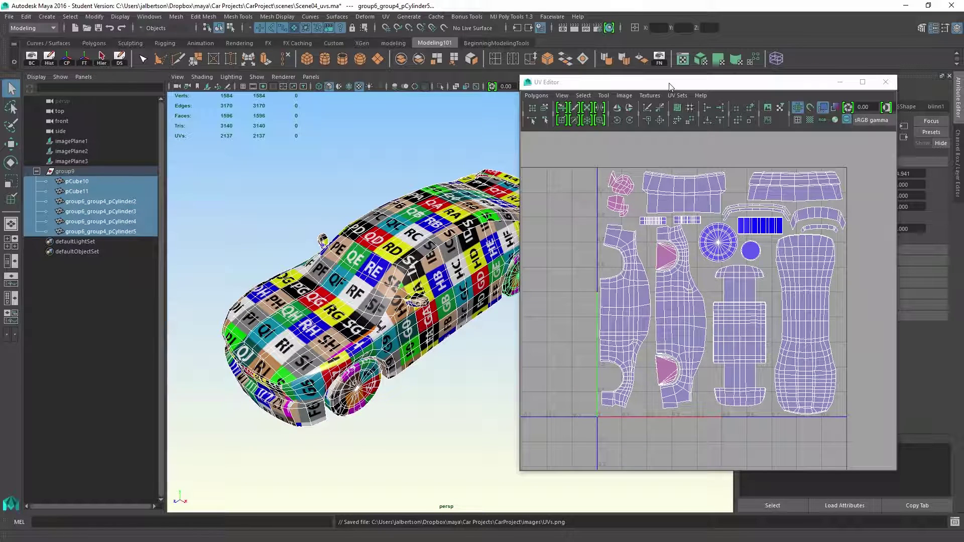
{"action": "left_click_drag", "start_coordinate": [472, 176], "coordinate": [418, 185], "text": "alt"}
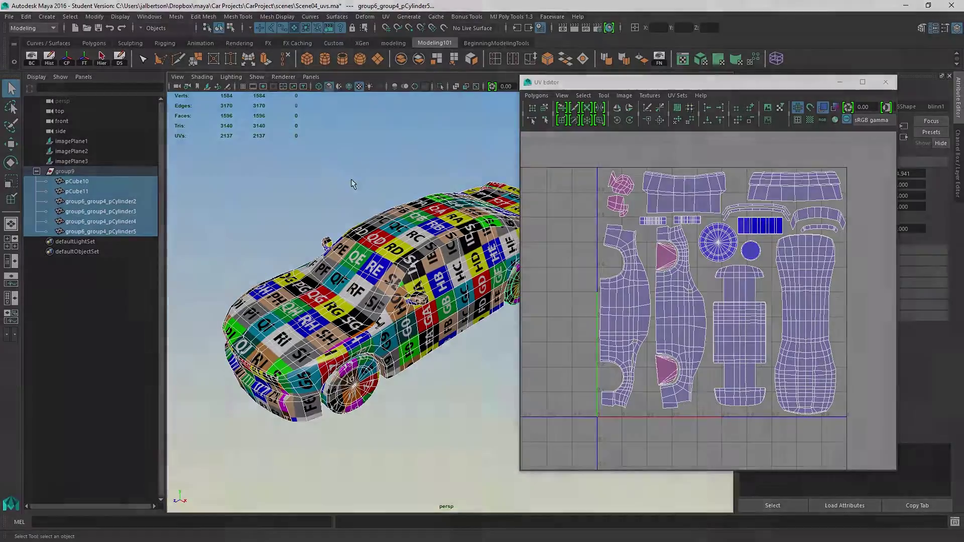